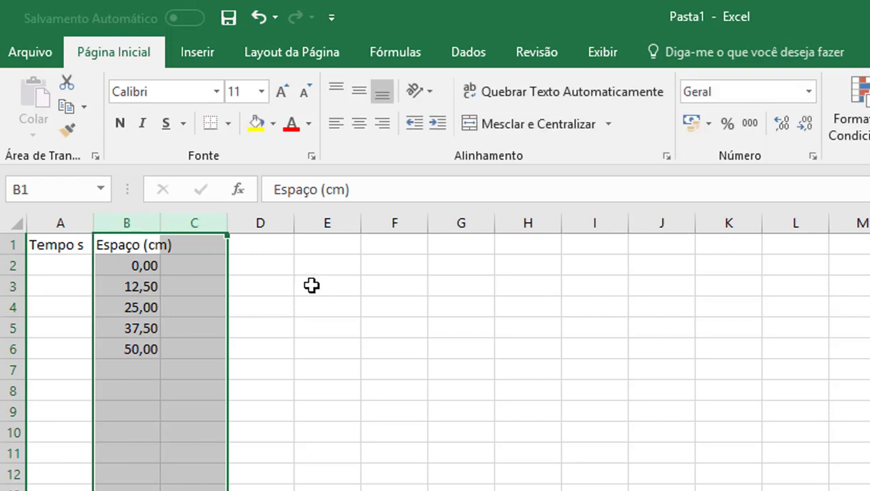
Widen column B to fit its heading and center the contents of columns A and B horizontally
left_click(321, 306)
left_click_drag(161, 223, 207, 232)
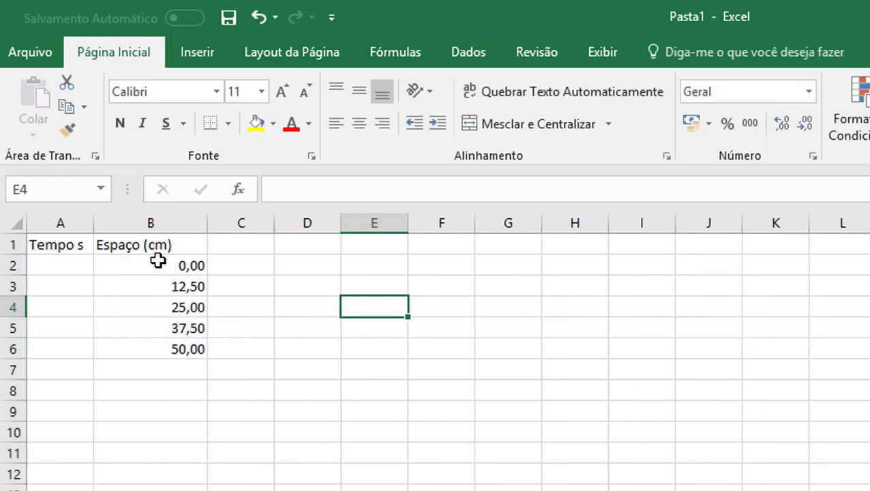
left_click_drag(89, 227, 169, 243)
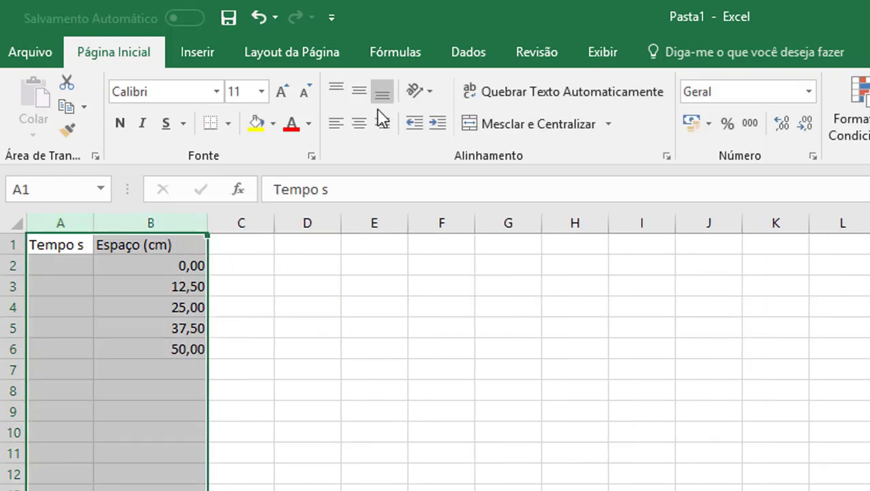
left_click(360, 123)
left_click(408, 471)
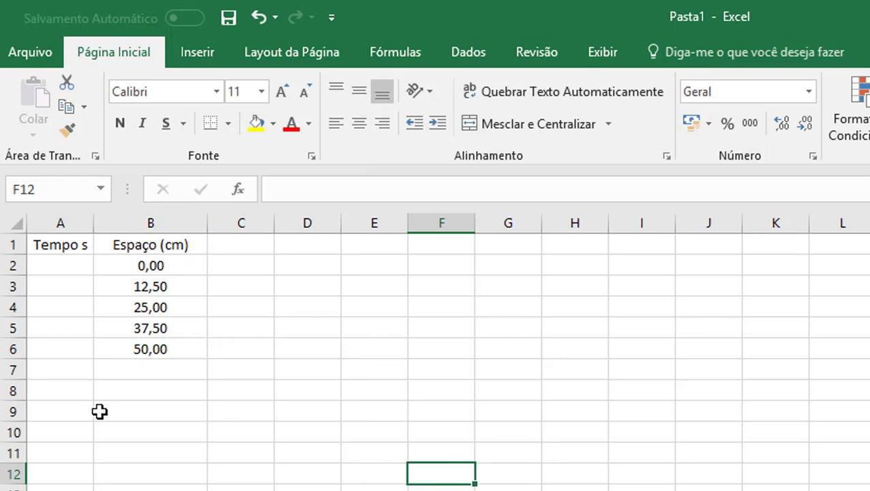
Change the heading in cell A1 to "Tempo (s)"
left_click_drag(77, 244, 80, 349)
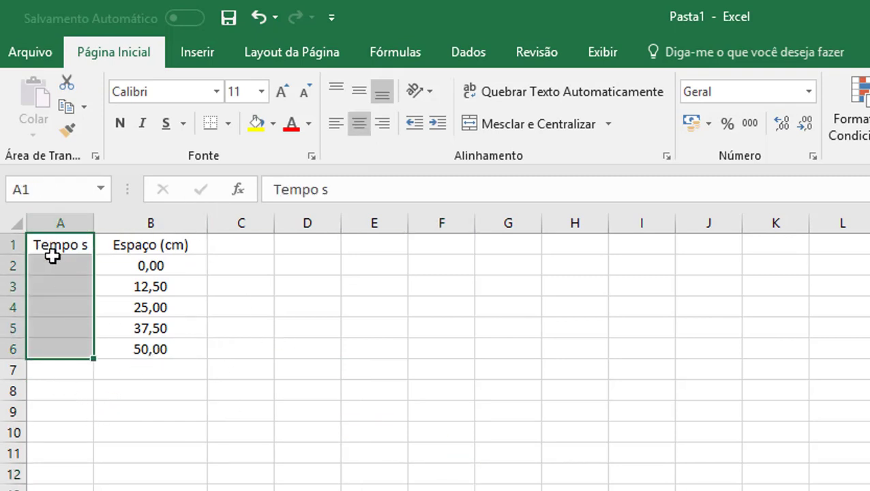
left_click(321, 189)
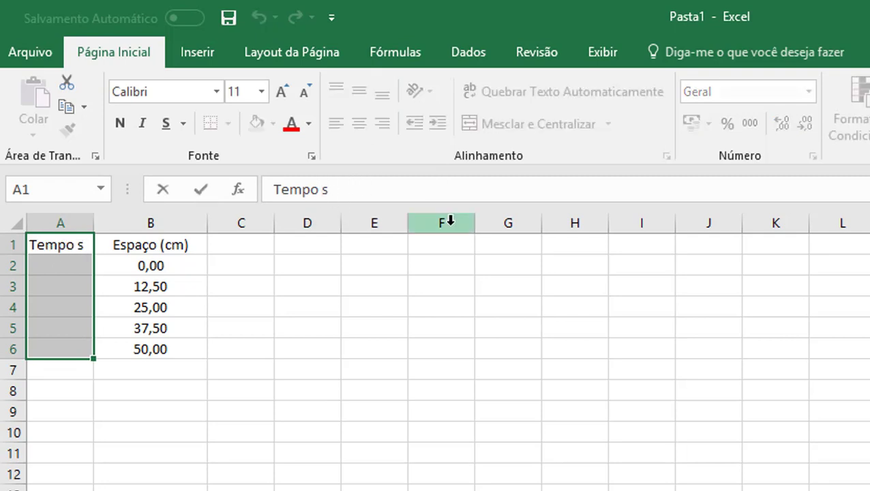
type("(")
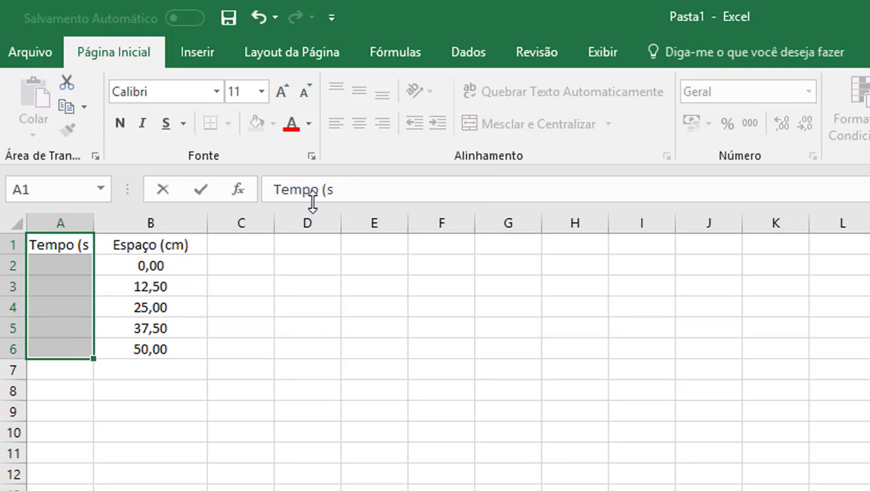
left_click(367, 197)
type(")")
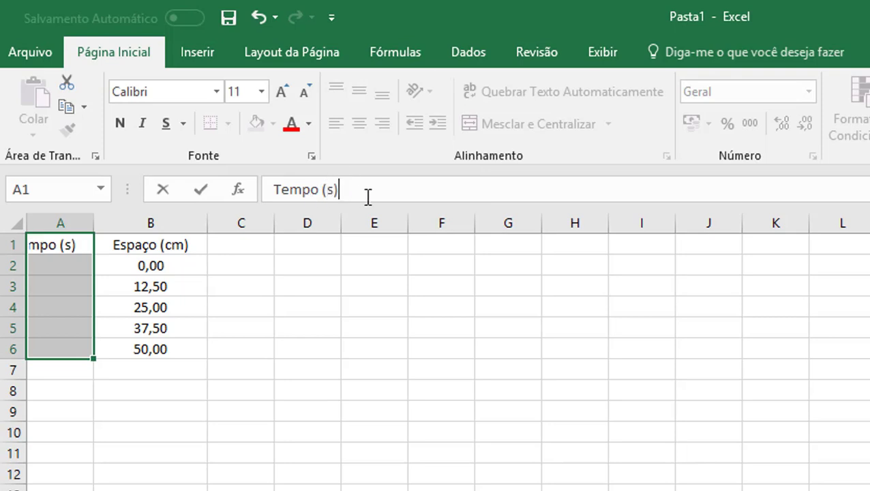
left_click(327, 404)
Fill the time column in A2:A6 with the values 0, 0,5, 1,1, 1,5 and 2
left_click(61, 270)
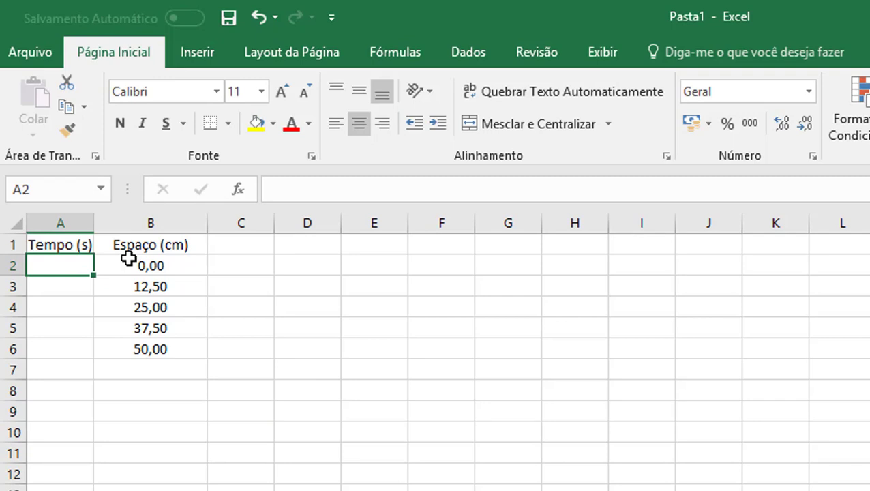
type("0")
key("Return")
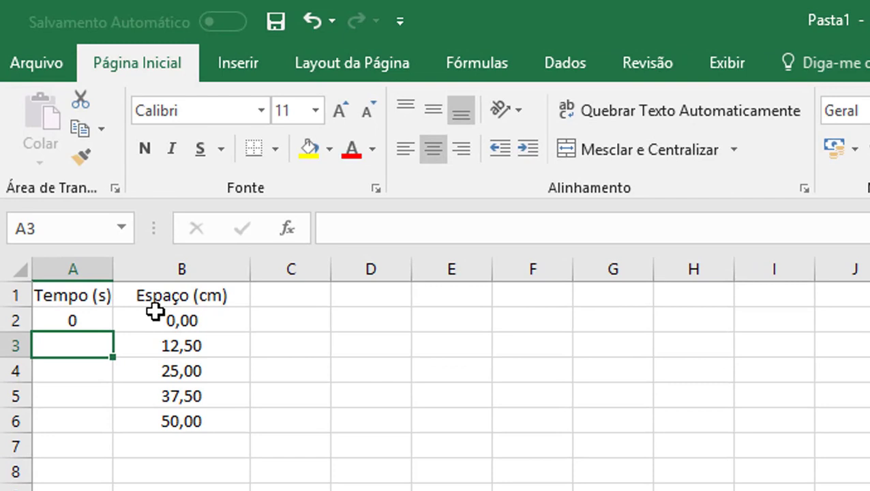
type("0,5")
key("Return")
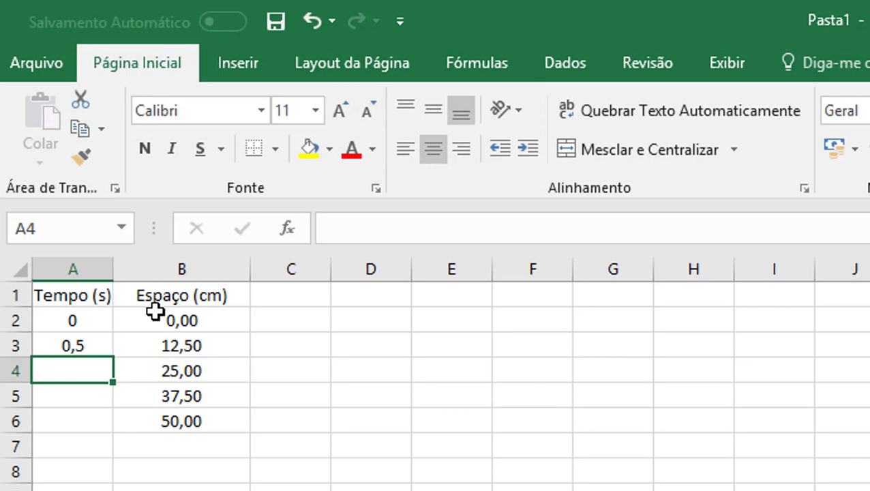
type("1,1")
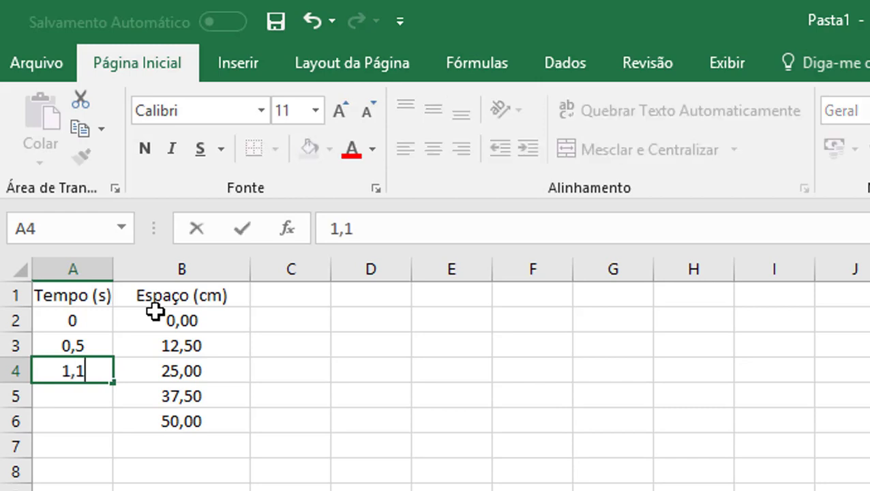
key("Return")
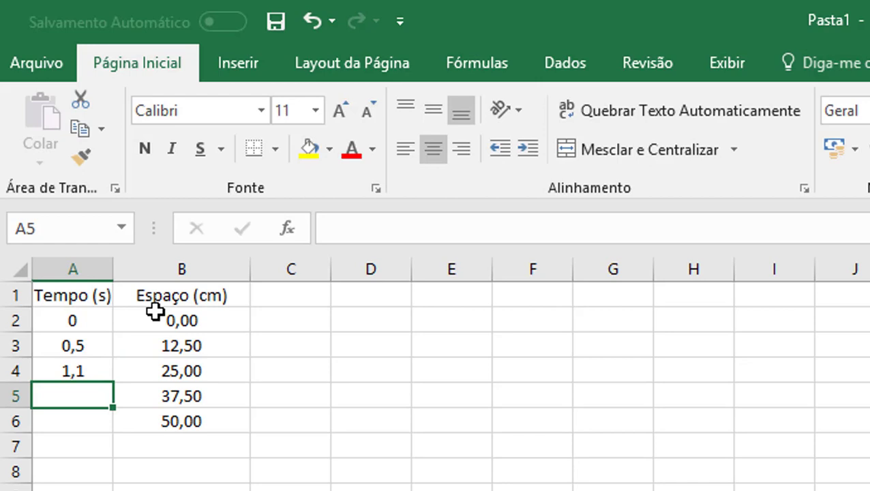
type("1,5")
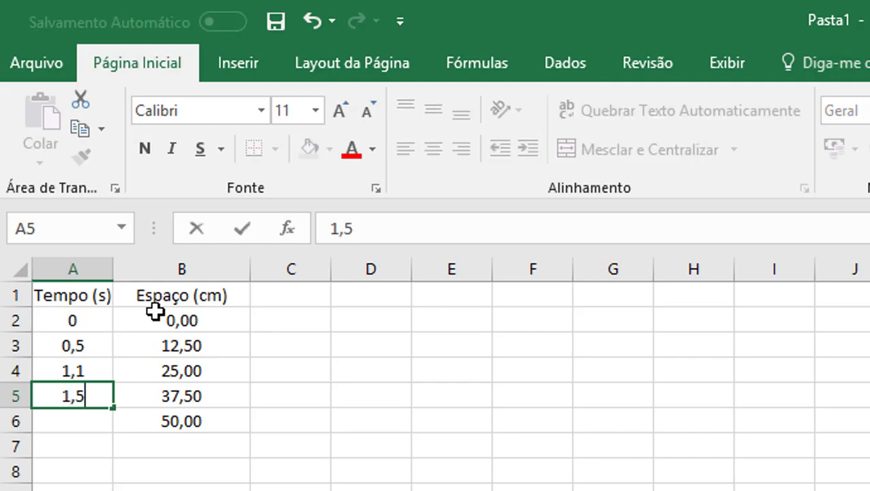
key("Return")
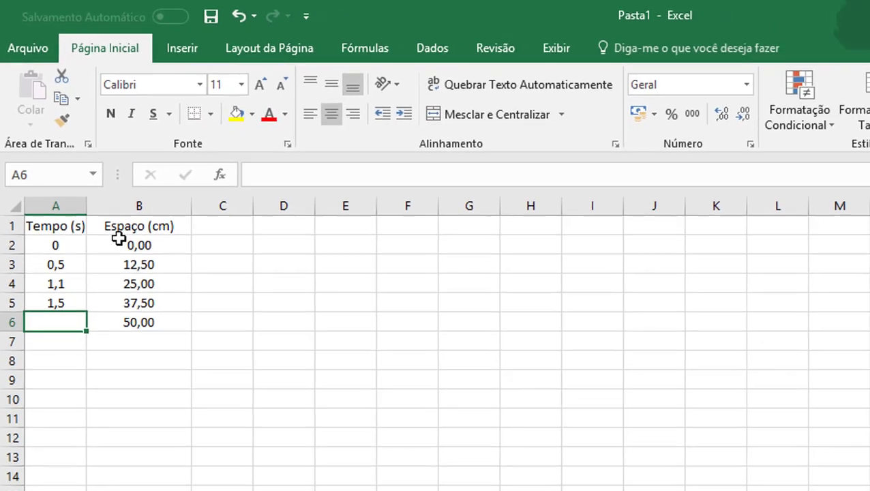
type("2")
key("Return")
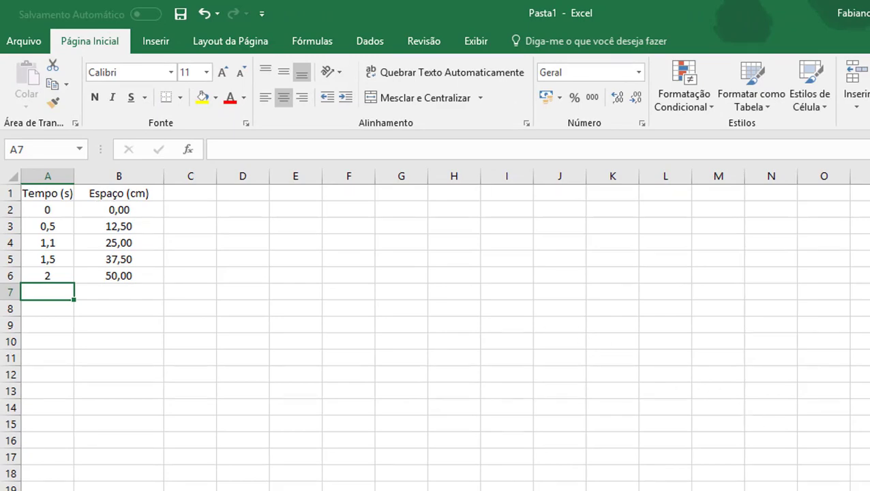
Select the time and space table A1:B6 as the data for a chart
scroll(298, 302, "up", 6)
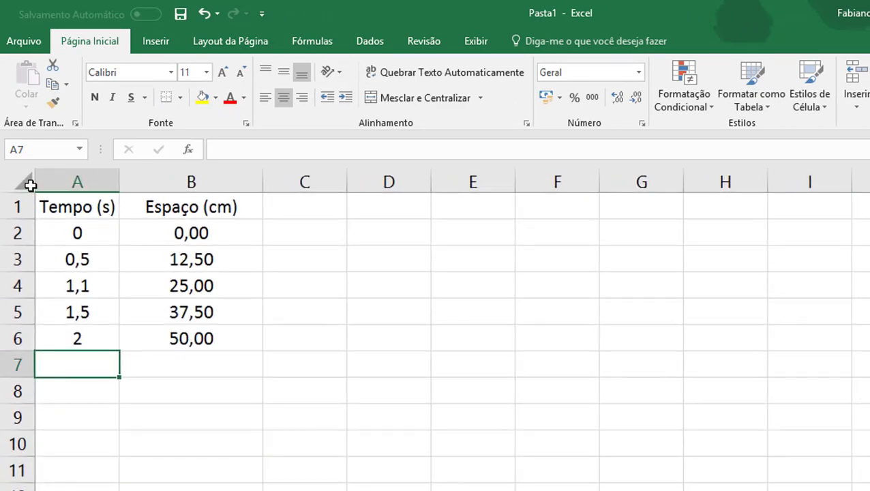
left_click_drag(65, 199, 185, 334)
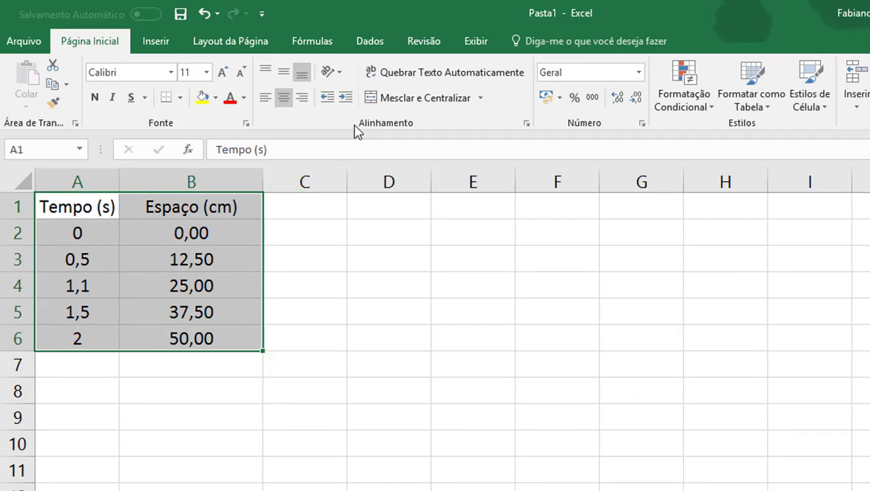
left_click(163, 42)
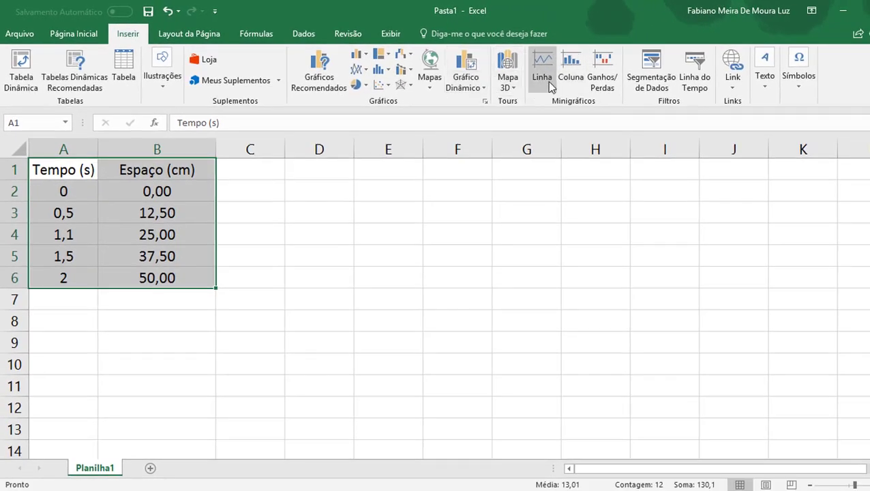
left_click(544, 80)
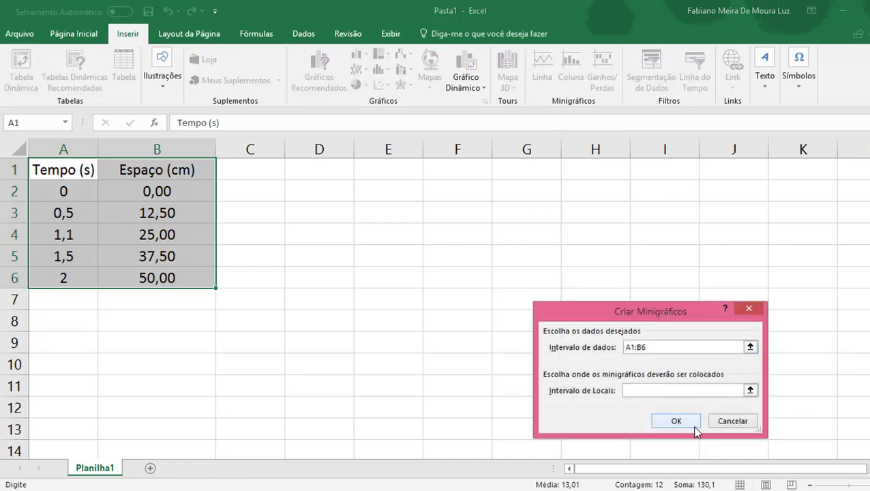
left_click(675, 420)
left_click(466, 289)
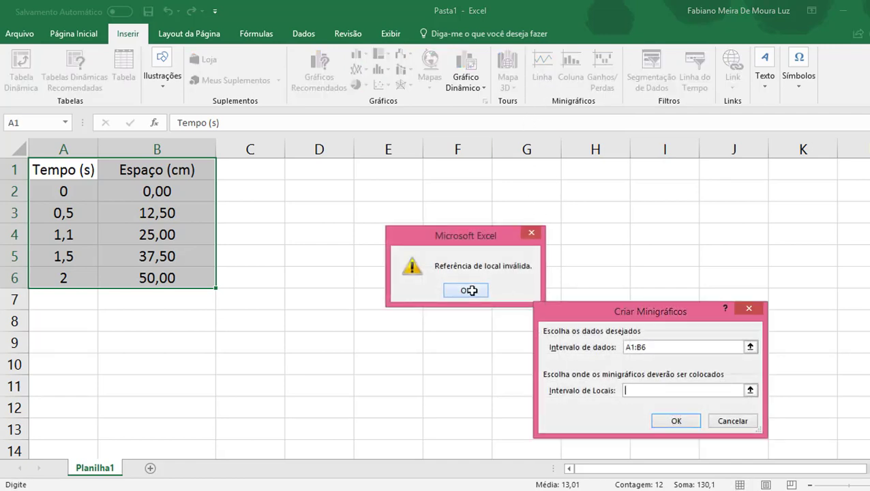
left_click(748, 308)
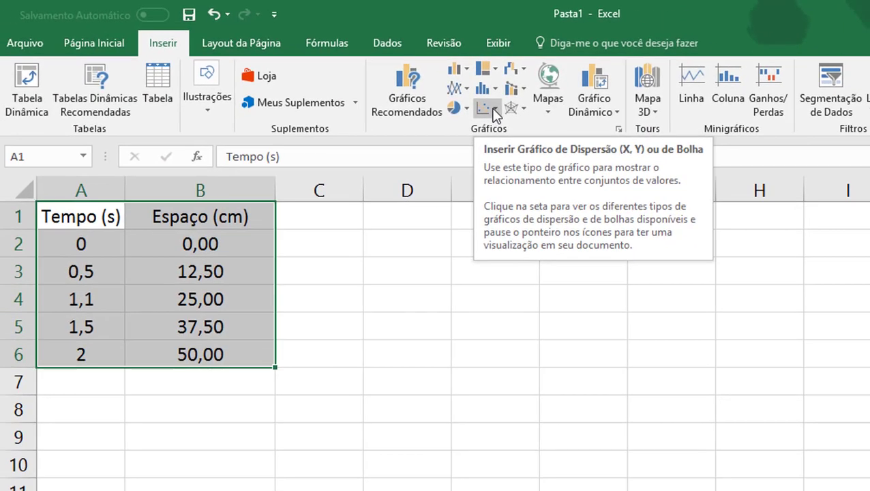
Insert a markers-only scatter chart of space against time from the selected table
left_click(497, 109)
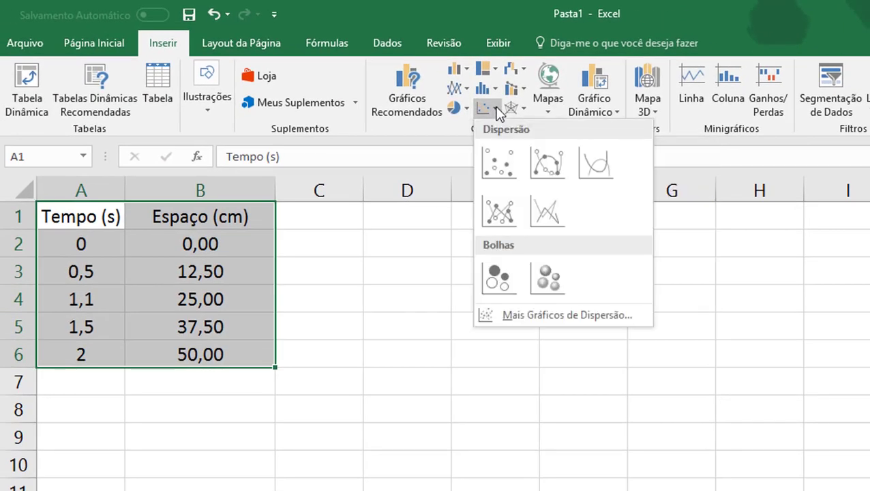
left_click(499, 163)
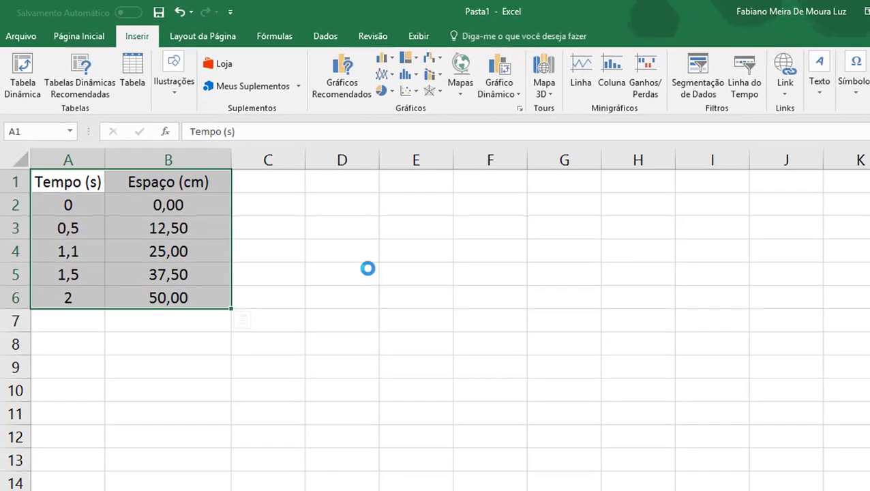
scroll(555, 347, "down", 1)
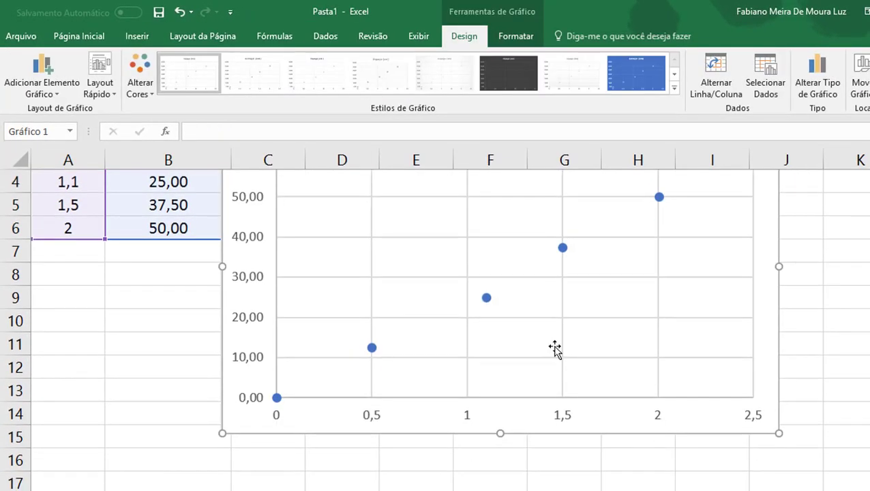
scroll(555, 347, "up", 1)
Shift the scatter chart slightly to sit beside the table and reduce its size to span about columns C to H
left_click(649, 366)
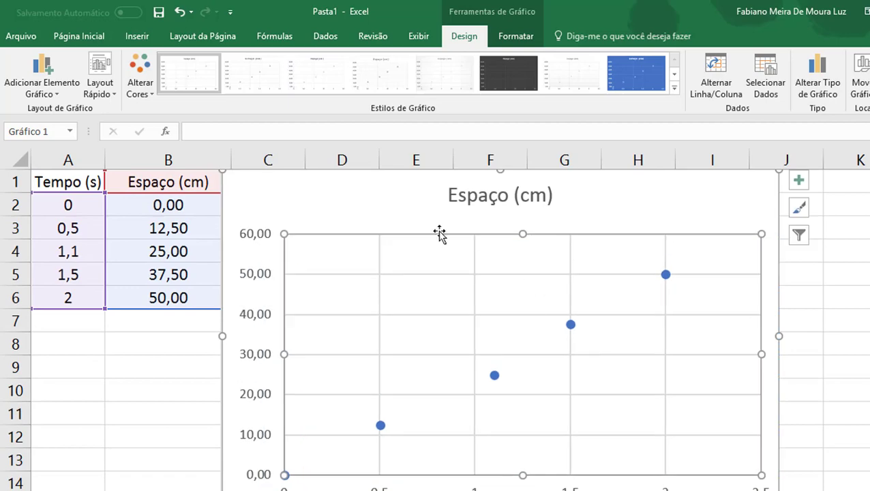
mouse_move(439, 230)
left_mouse_down()
mouse_move(494, 229)
mouse_move(455, 229)
left_mouse_up()
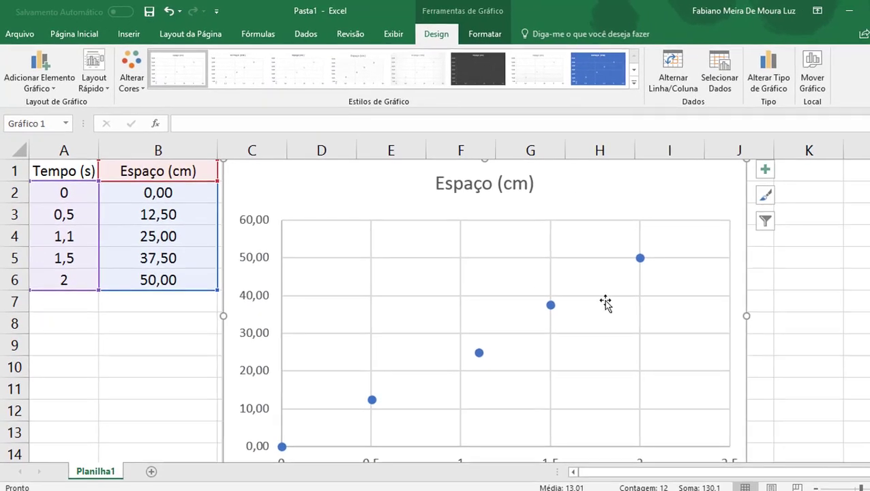
scroll(606, 303, "down", 3)
left_click_drag(746, 276, 657, 235)
scroll(664, 335, "up", 3)
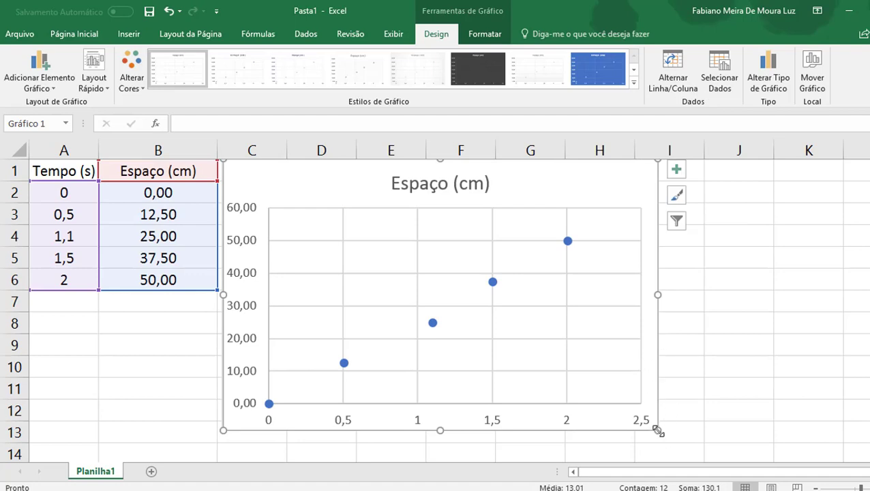
mouse_move(656, 430)
left_mouse_down()
mouse_move(632, 409)
mouse_move(651, 427)
left_mouse_up()
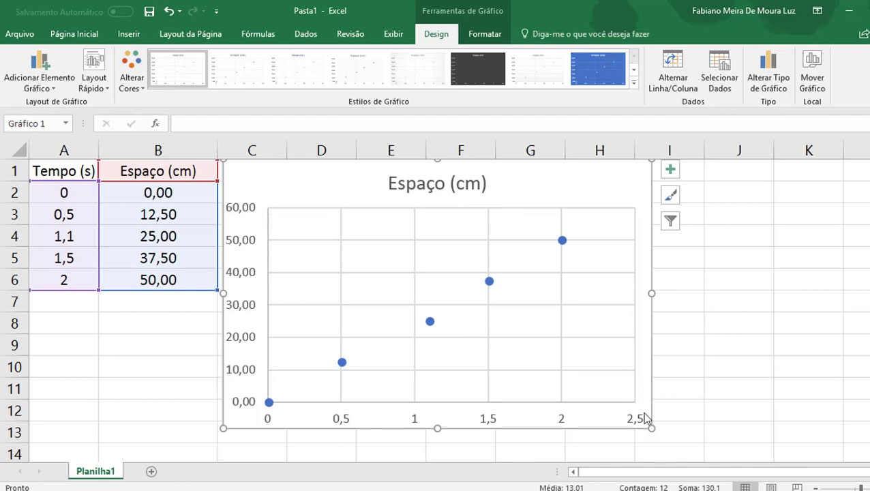
left_click_drag(651, 428, 667, 446)
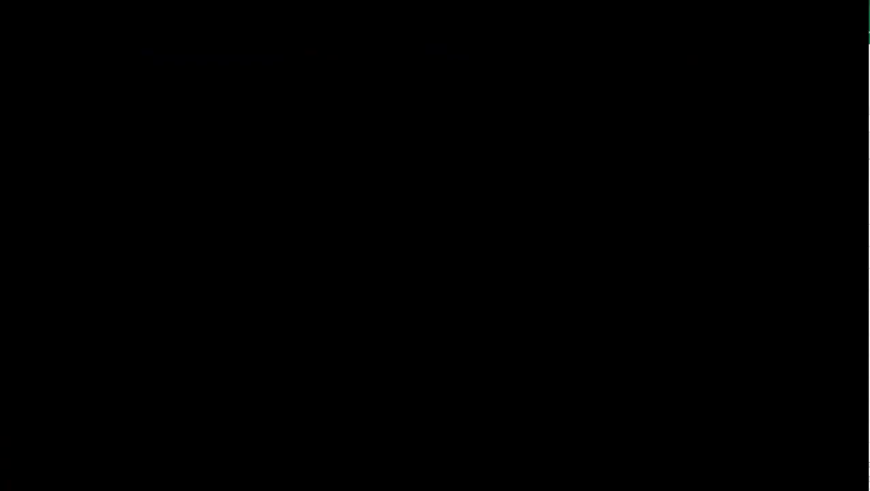
right_click(619, 251)
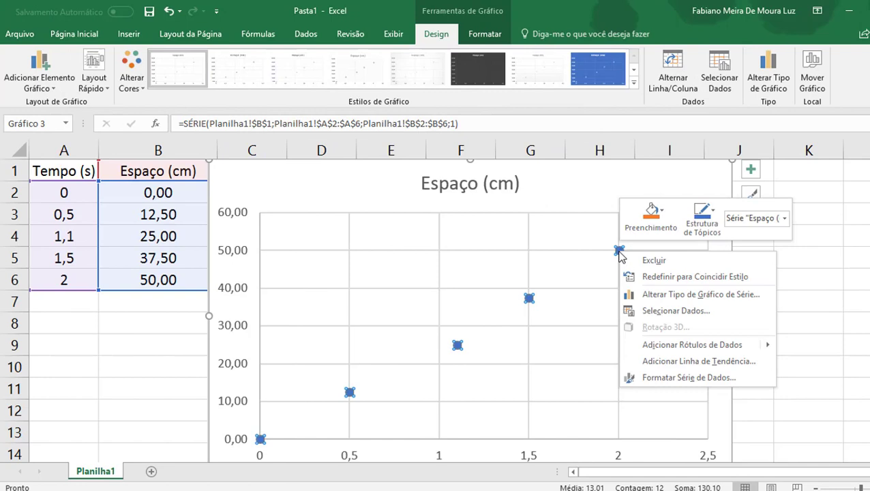
left_click(688, 378)
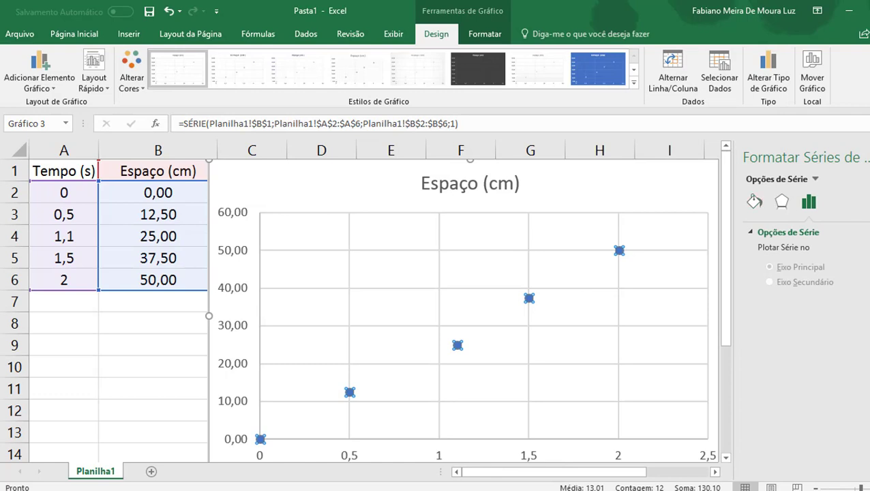
left_click(863, 157)
Add a trendline to the Espaço (cm) series and try the logarithmic type
right_click(618, 251)
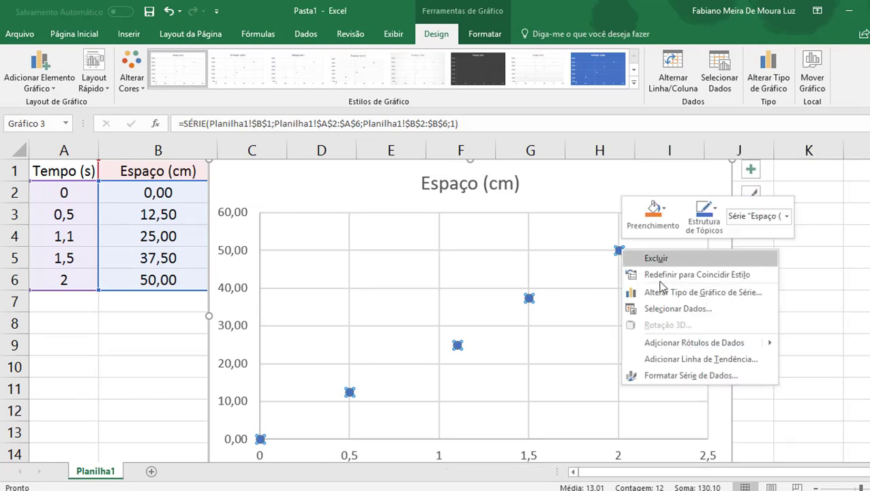
left_click(695, 359)
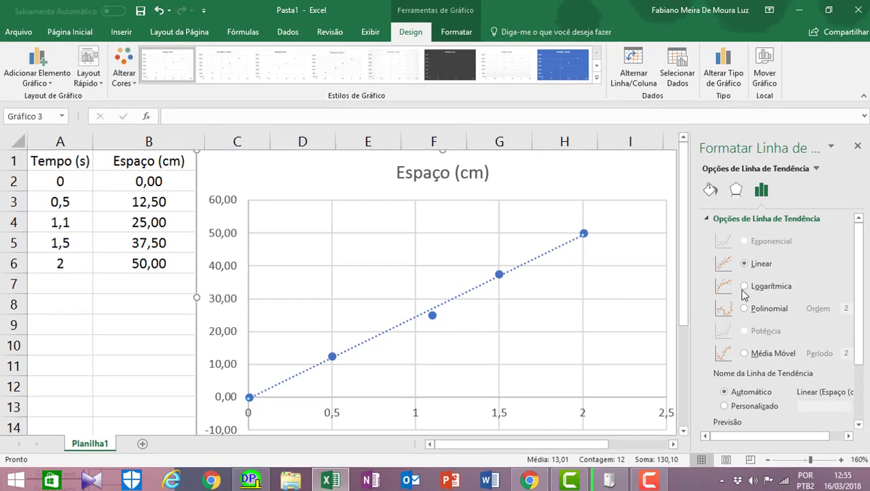
left_click(743, 286)
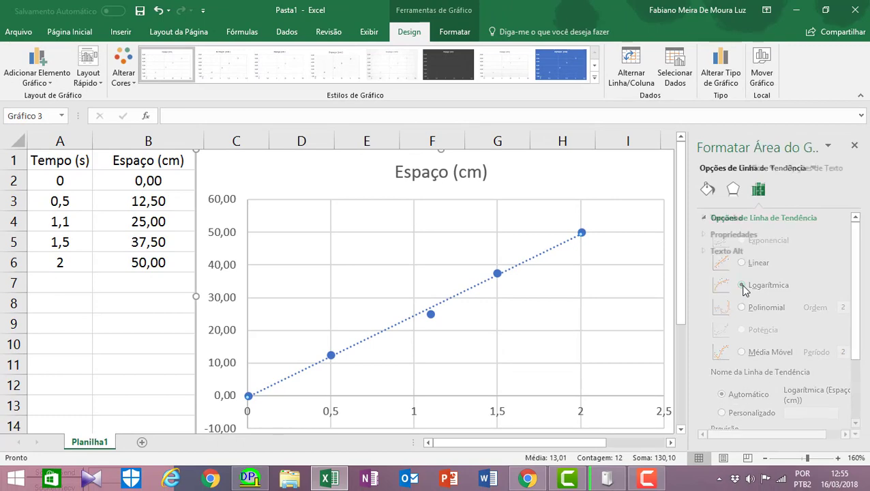
left_click(448, 274)
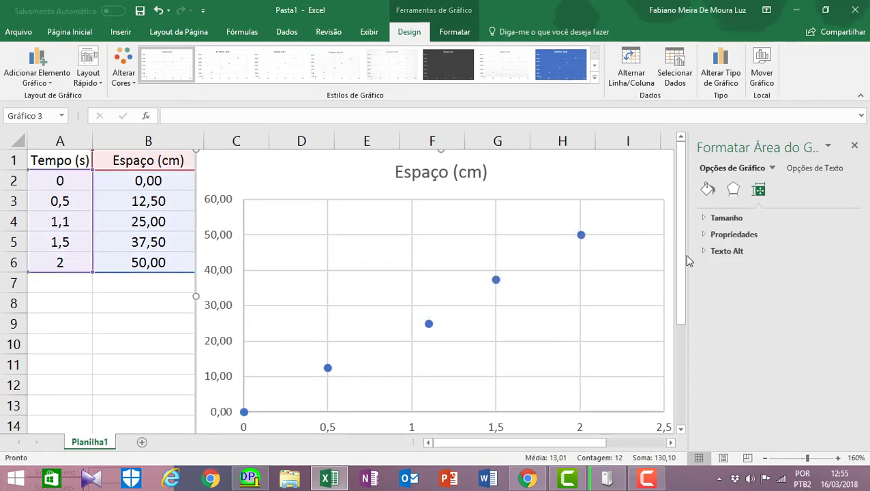
Add a linear trendline to the Espaço (cm) series and display its equation on the chart
left_click(495, 282)
right_click(495, 282)
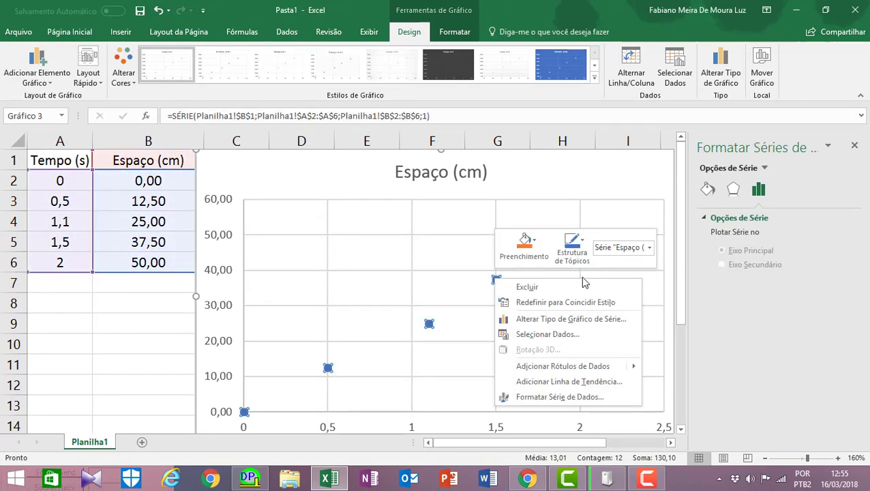
left_click(565, 381)
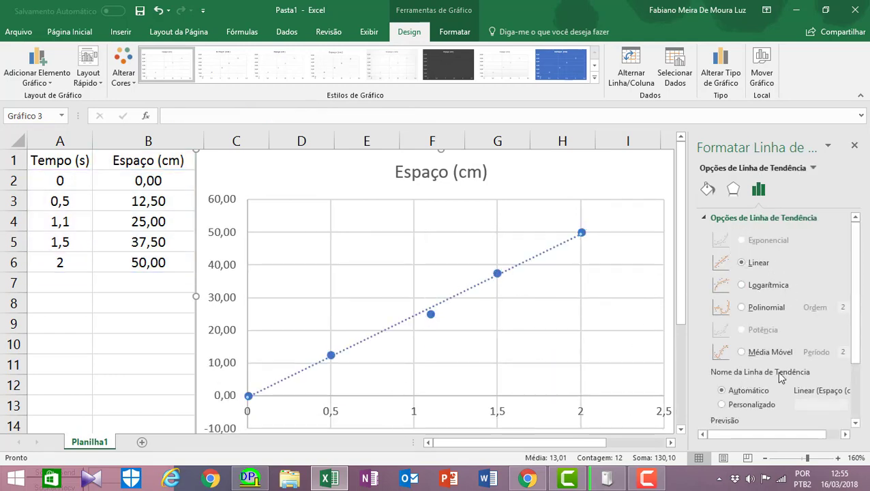
left_click_drag(850, 273, 849, 313)
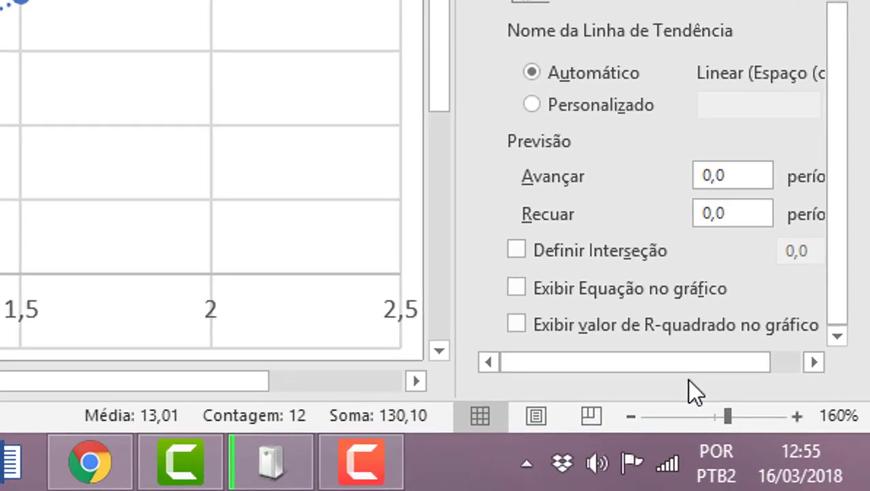
left_click_drag(792, 431, 803, 428)
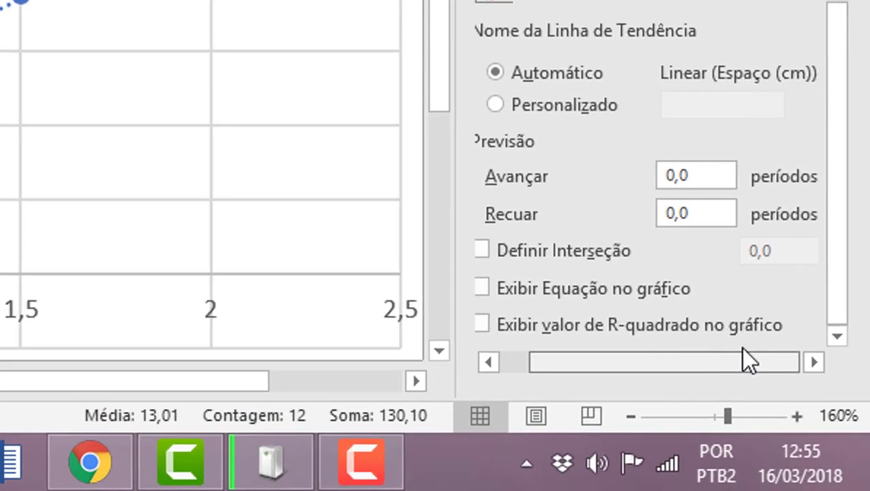
left_click(481, 289)
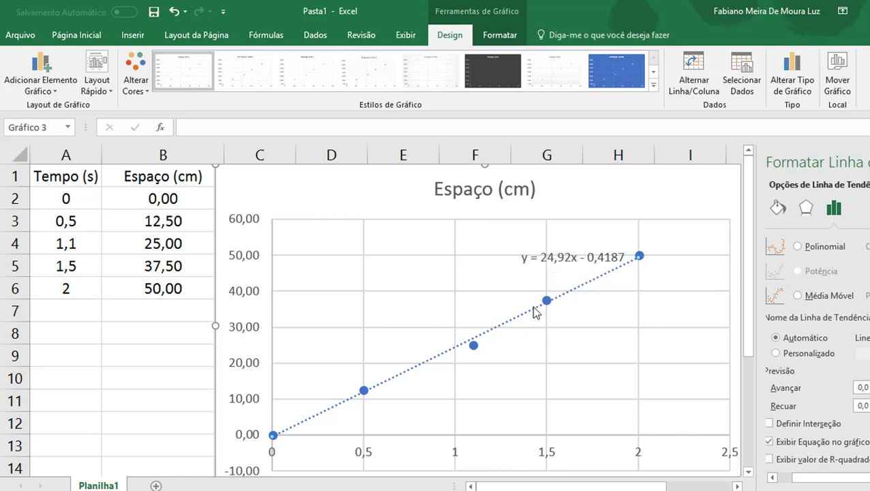
Move the trendline equation label slightly up and left, clear of the line and the last data point
left_click(595, 265)
left_click_drag(587, 258, 633, 256)
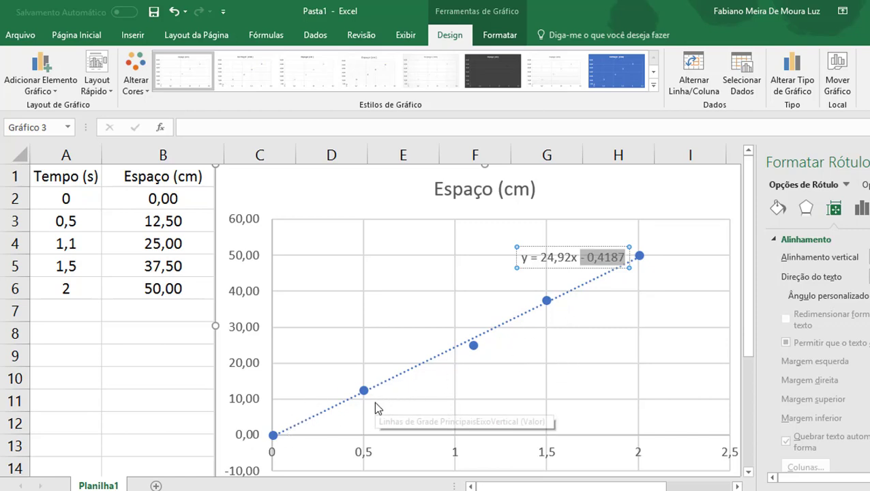
scroll(528, 368, "down", 1)
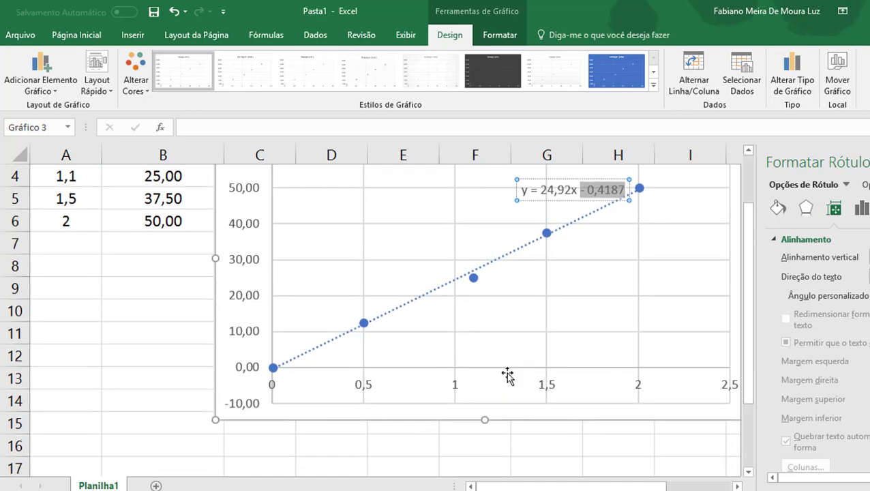
scroll(509, 375, "up", 1)
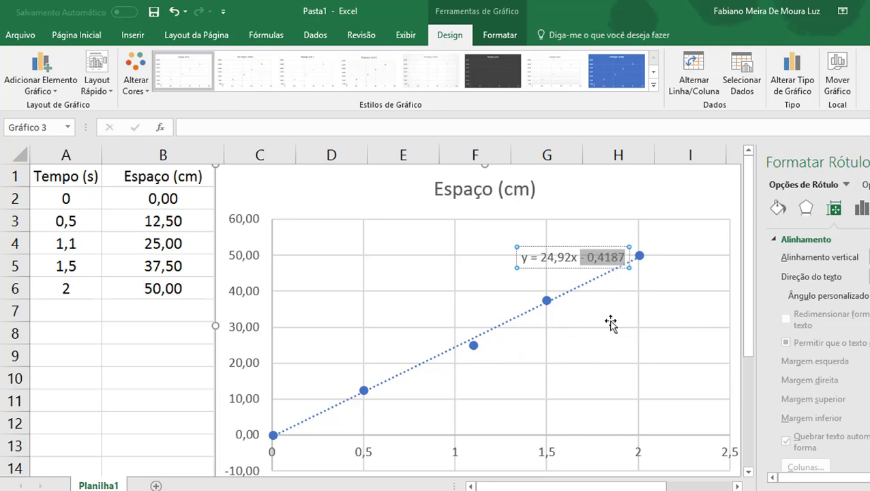
left_click(609, 201)
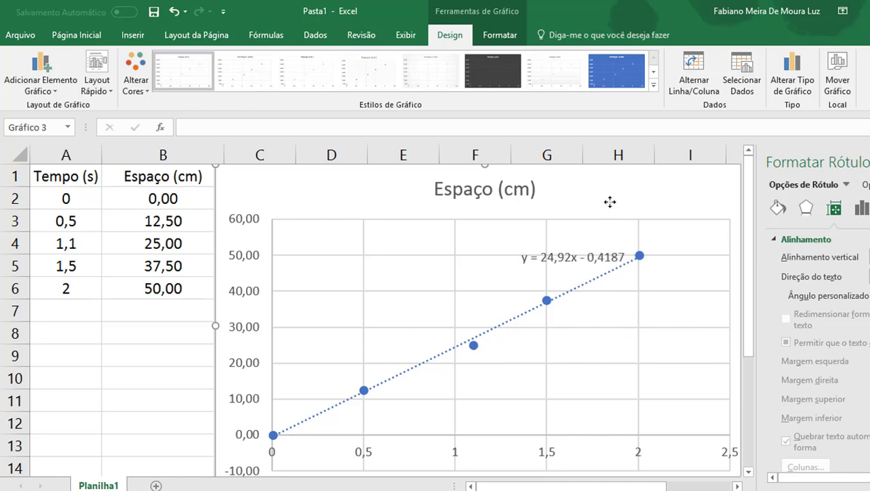
left_click(605, 261)
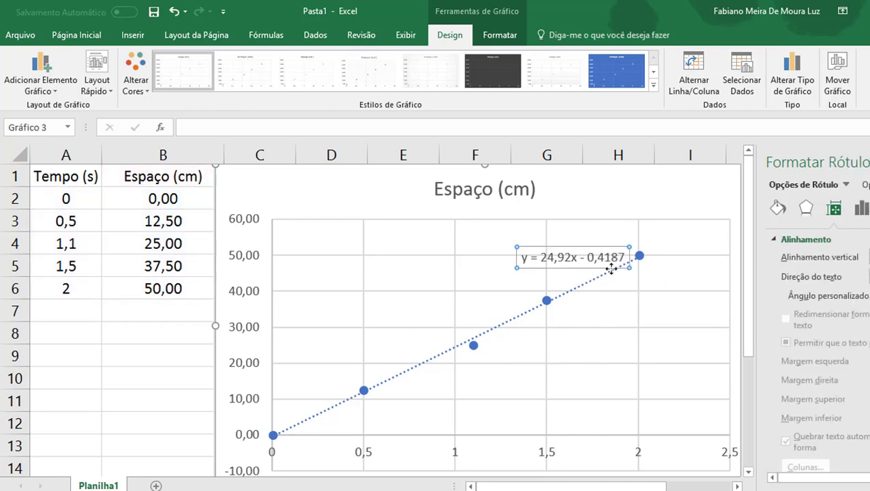
left_click_drag(602, 253, 596, 239)
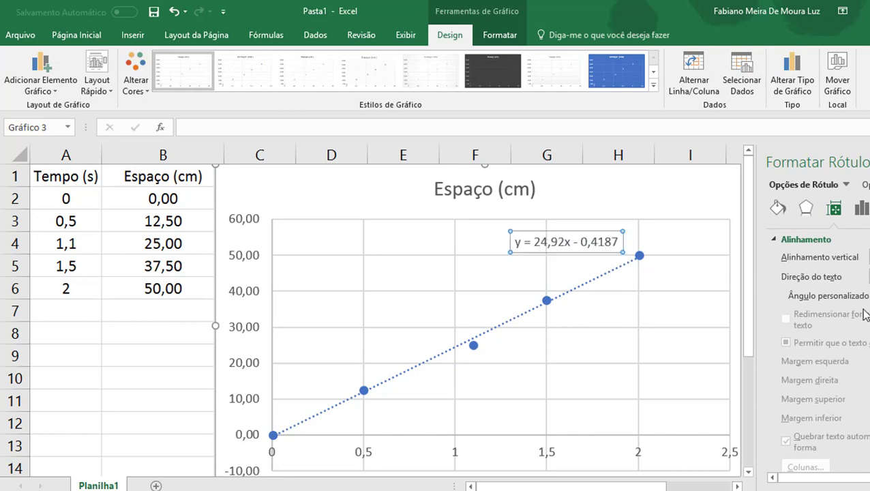
Display the trendline's R-squared value on the chart together with the equation
left_click(600, 274)
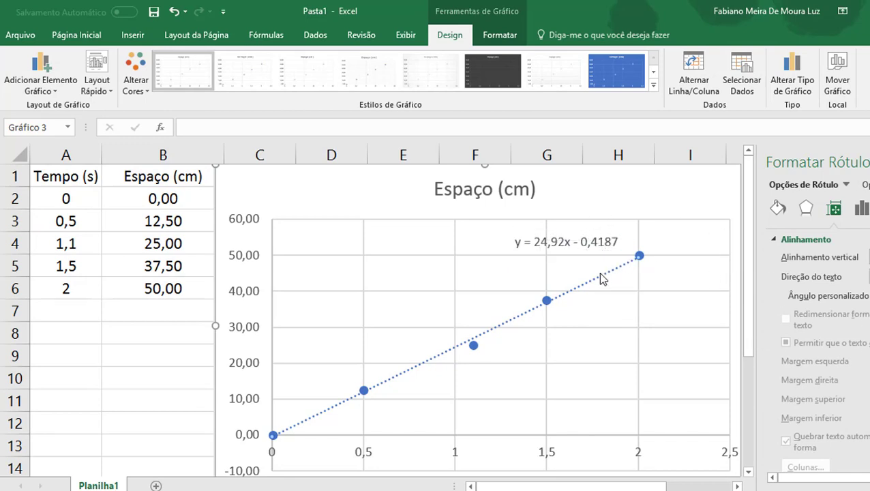
scroll(862, 442, "down", 3)
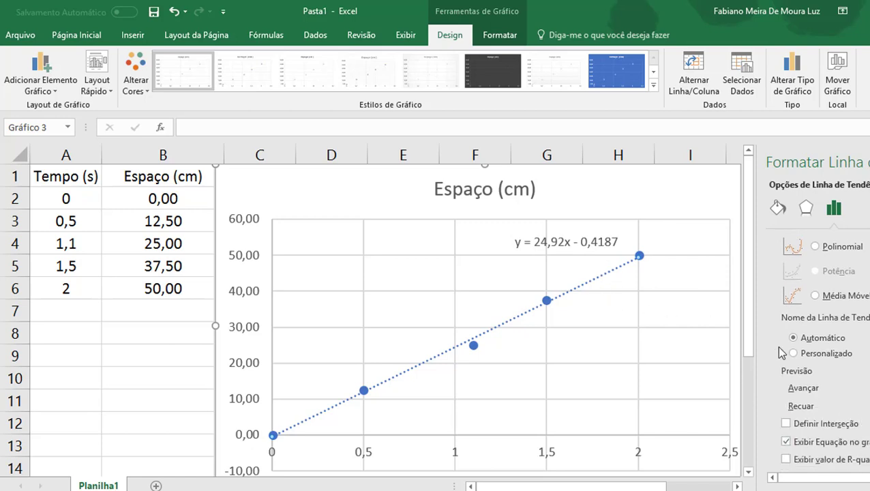
left_click(786, 459)
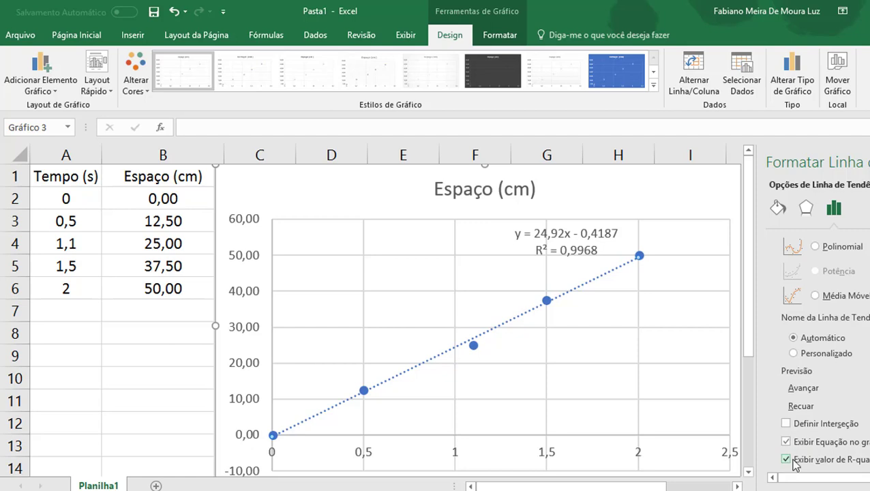
left_click(590, 254)
left_click(566, 250)
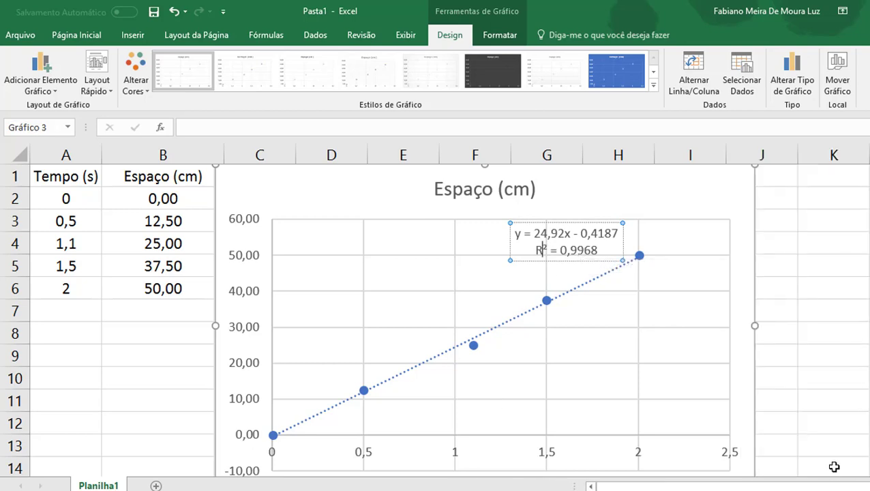
scroll(834, 436, "down", 2)
scroll(815, 471, "up", 2)
Open the formatting options of the chart's vertical axis and examine its limits, units, crossing and scale settings
left_click(271, 265)
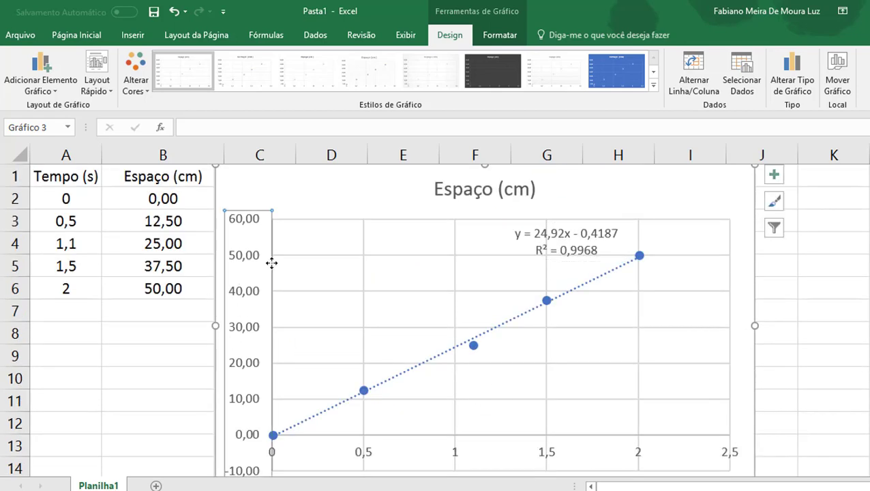
right_click(272, 263)
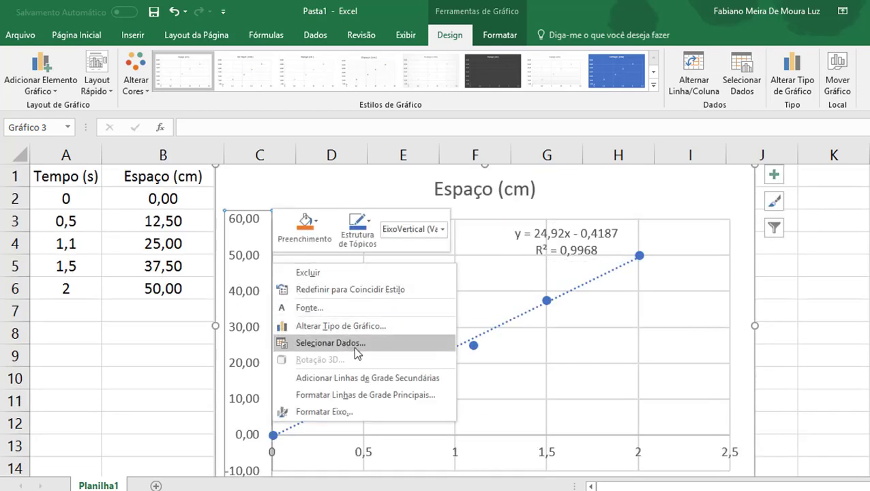
left_click(392, 414)
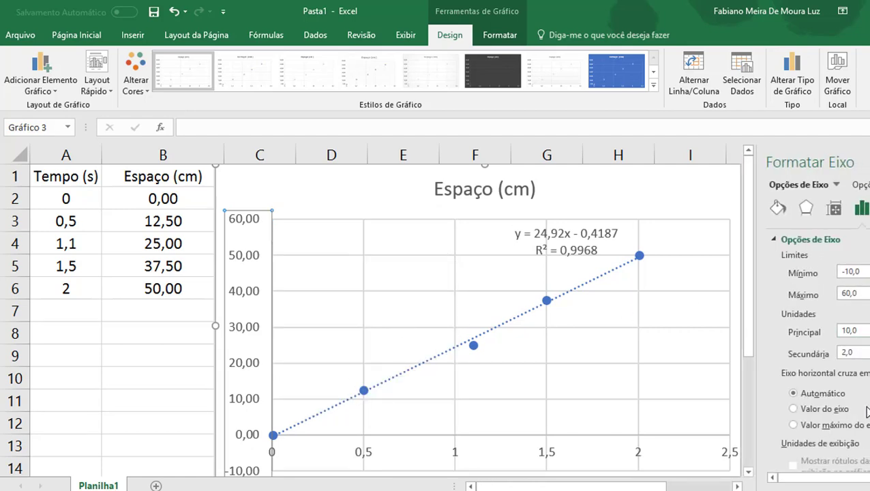
scroll(866, 411, "down", 1)
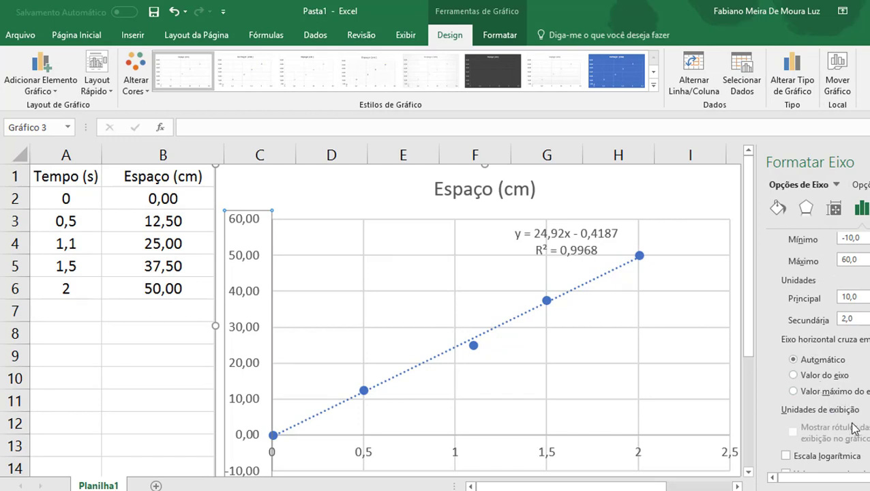
scroll(854, 427, "down", 1)
scroll(807, 389, "down", 1)
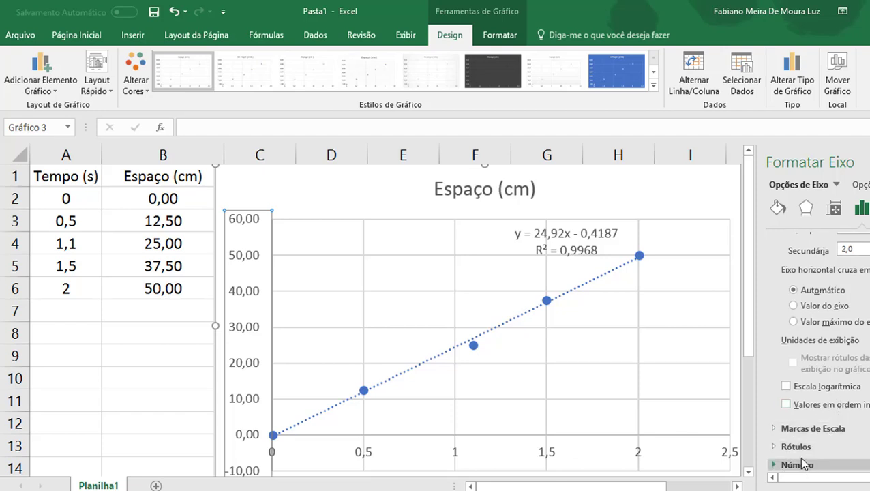
scroll(810, 287, "up", 3)
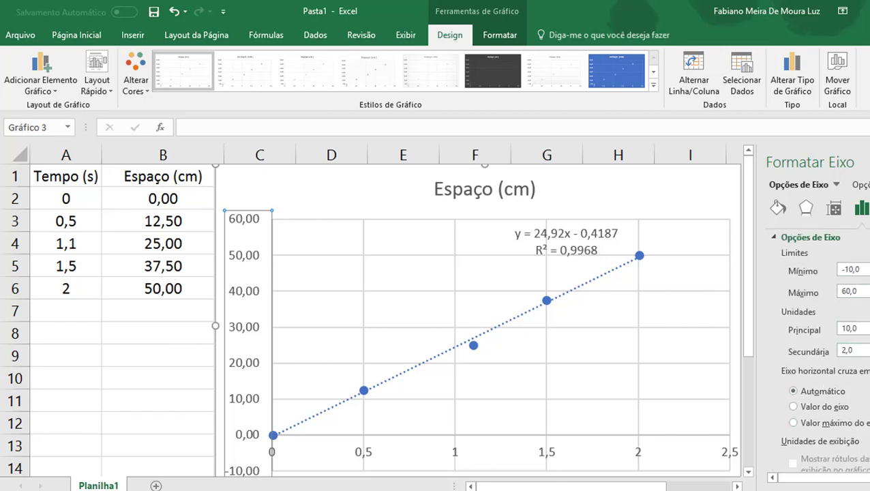
left_click_drag(824, 478, 838, 476)
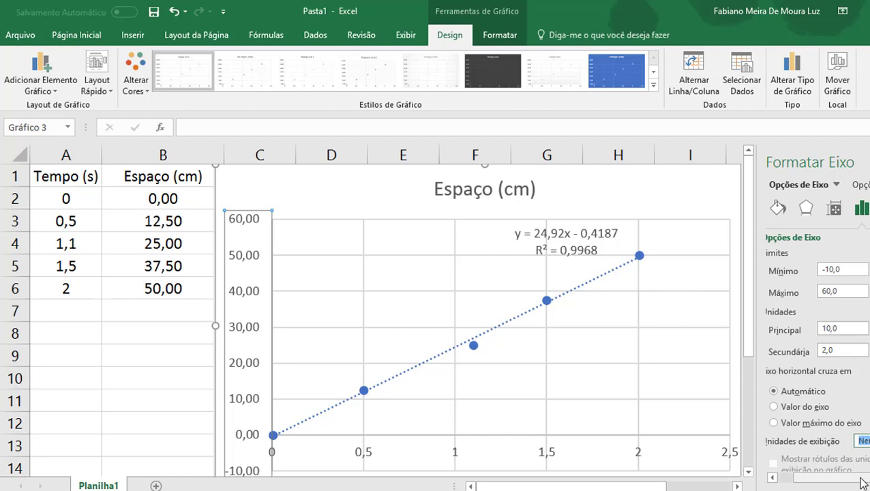
left_click_drag(860, 477, 819, 481)
scroll(815, 368, "down", 2)
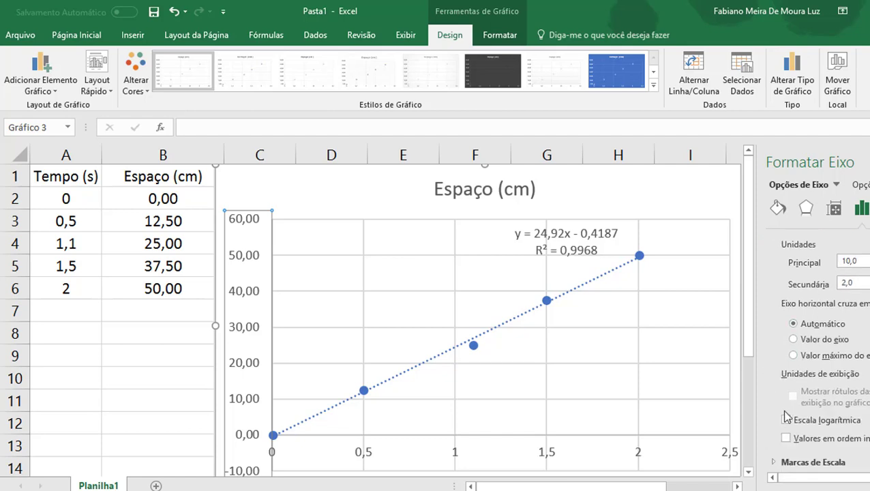
scroll(796, 419, "down", 1)
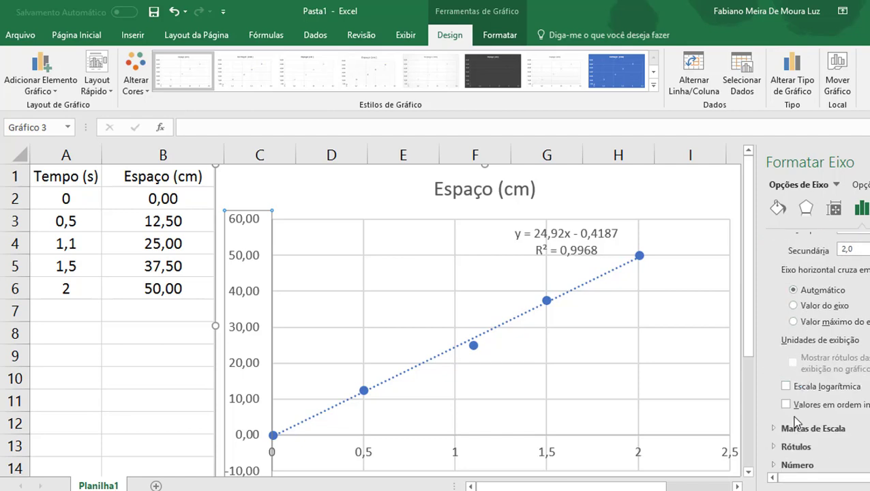
Try the Superior label position for the vertical axis, and set it to Inferior instead
left_click(773, 445)
scroll(774, 445, "down", 1)
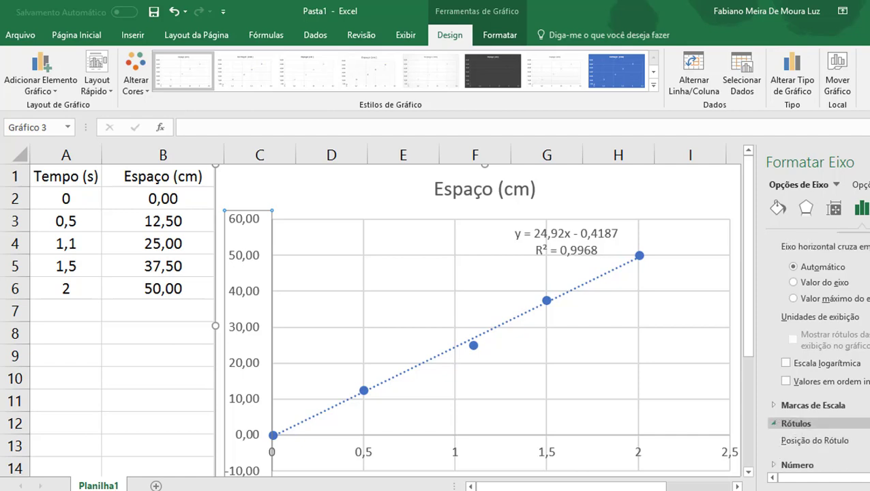
left_click(868, 441)
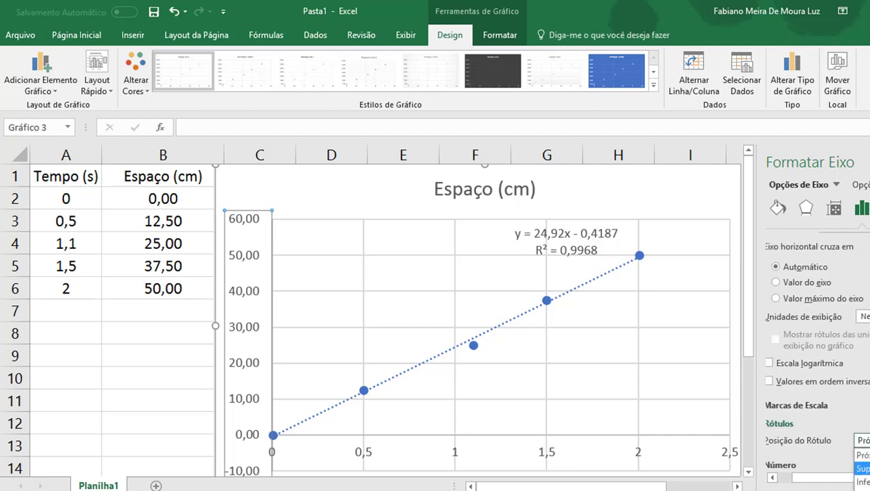
left_click(861, 468)
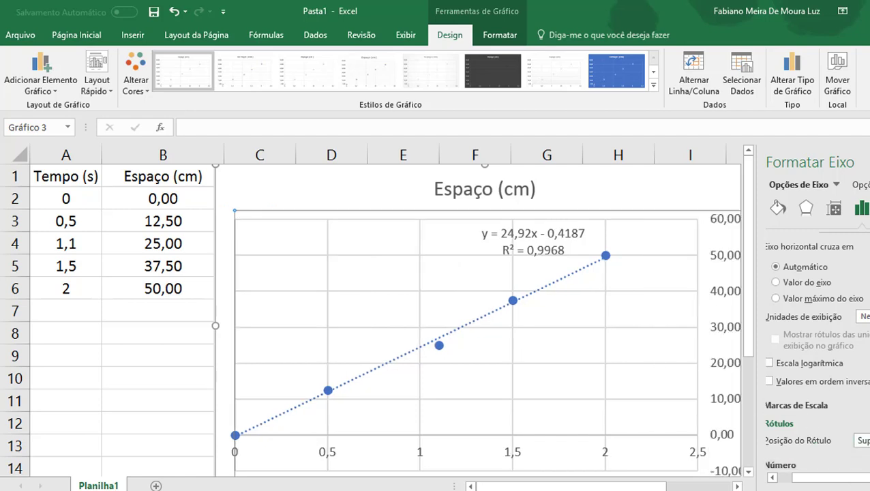
left_click(862, 441)
left_click(861, 482)
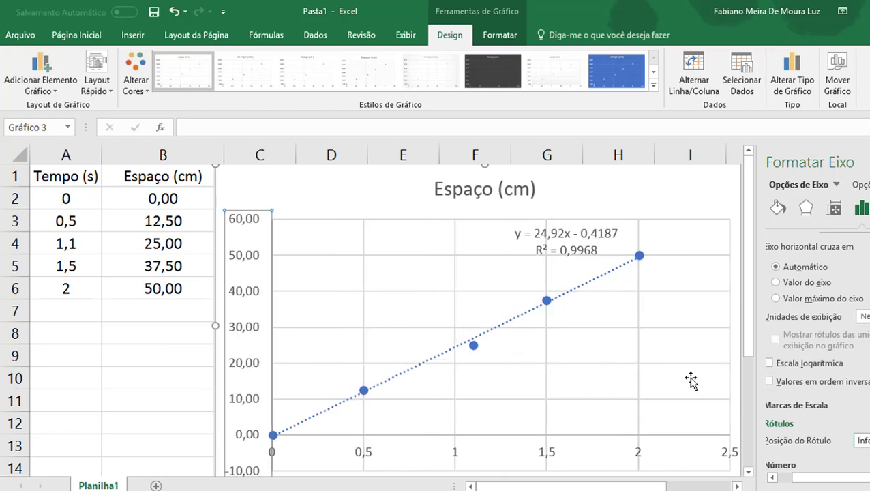
Move the plot area up and slightly right within the chart, and deselect the chart
left_click_drag(747, 261, 733, 271)
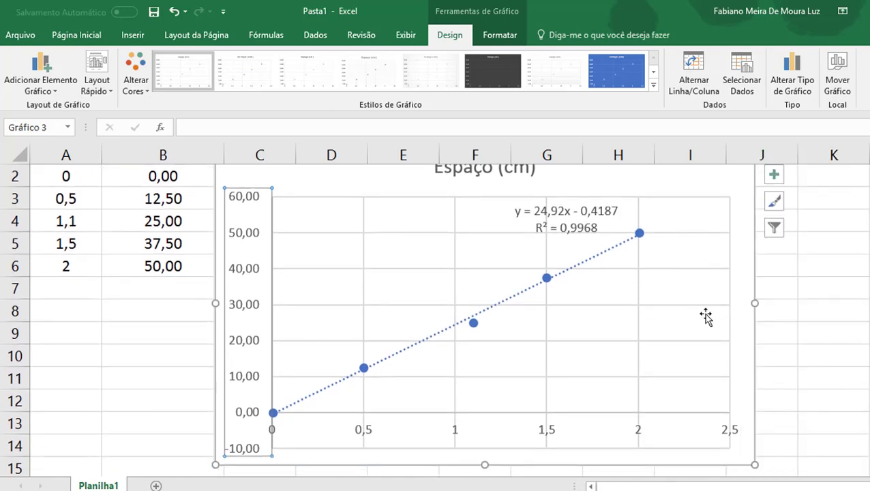
scroll(695, 272, "up", 1)
left_click_drag(677, 374, 718, 347)
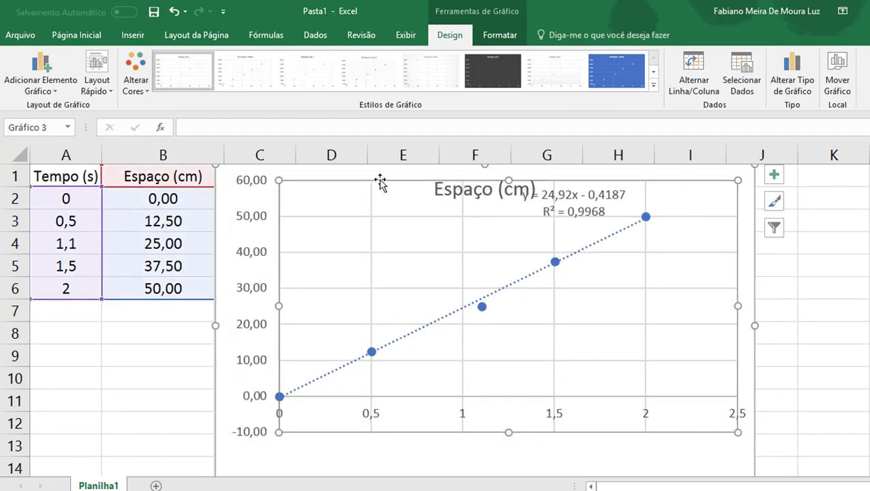
left_click_drag(427, 187, 429, 175)
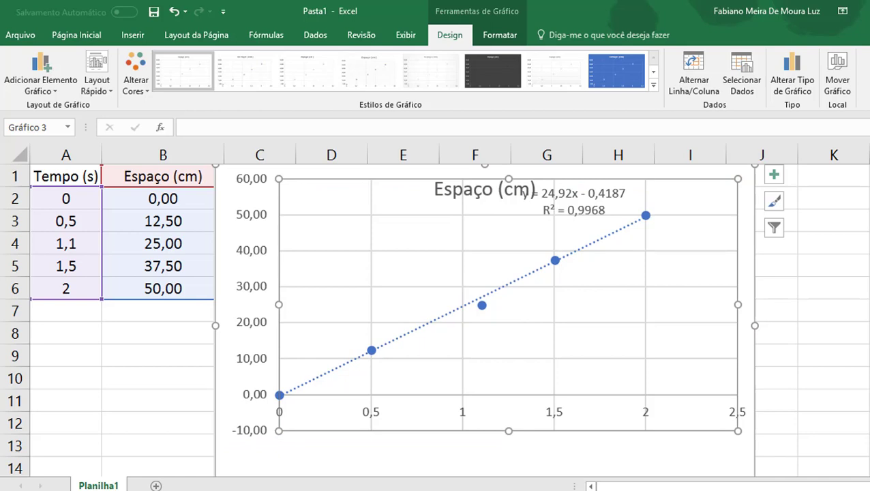
left_click(823, 343)
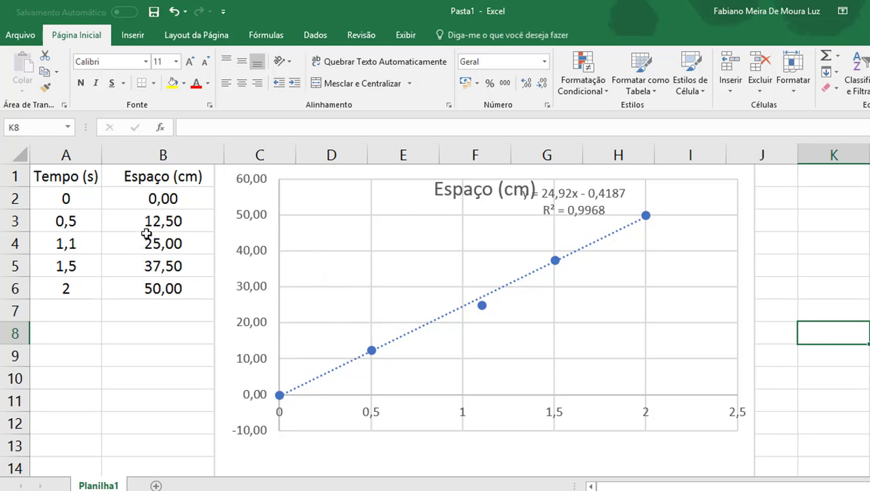
Review the Espaço (cm) values in B2:B6, including the last and first cells of the range
left_click_drag(161, 198, 177, 292)
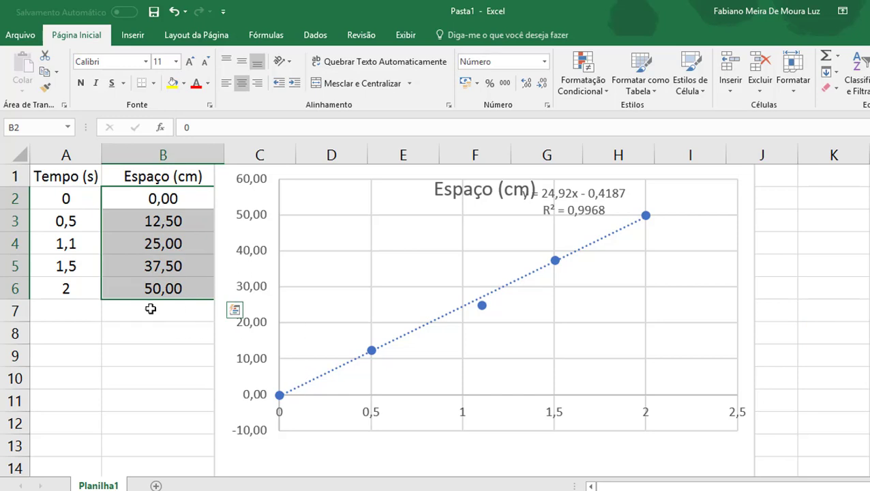
left_click(147, 287)
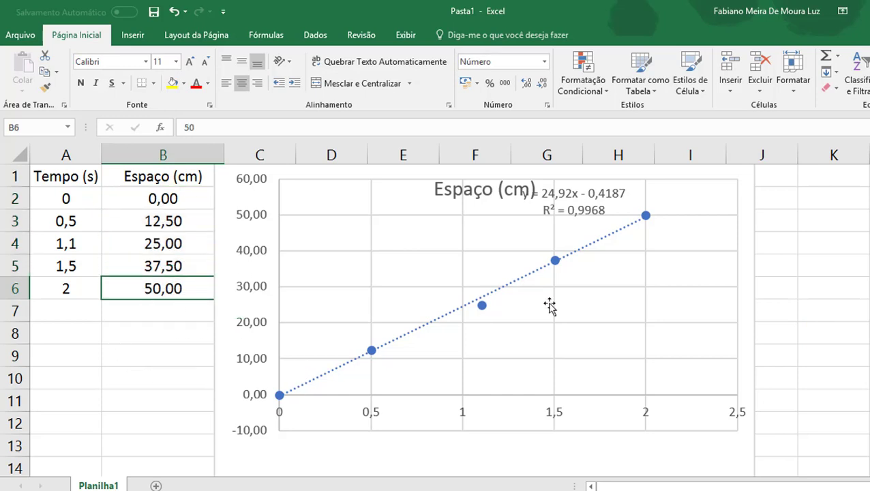
left_click(167, 198)
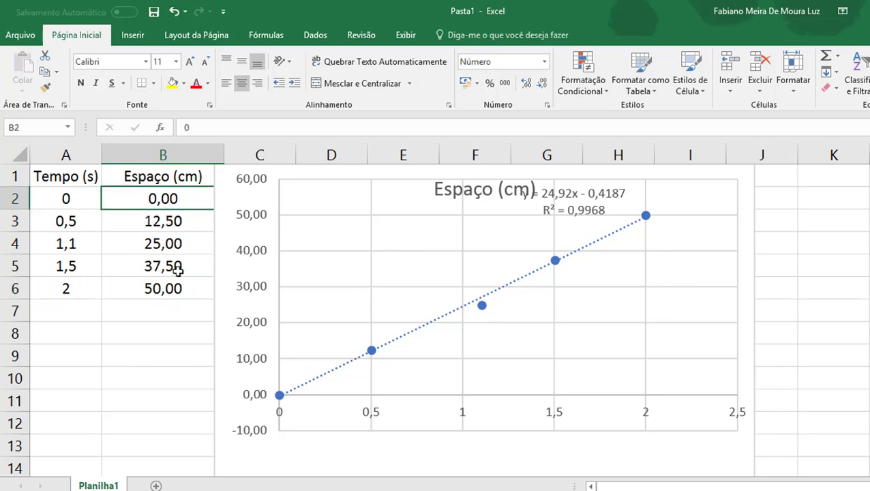
left_click(151, 291)
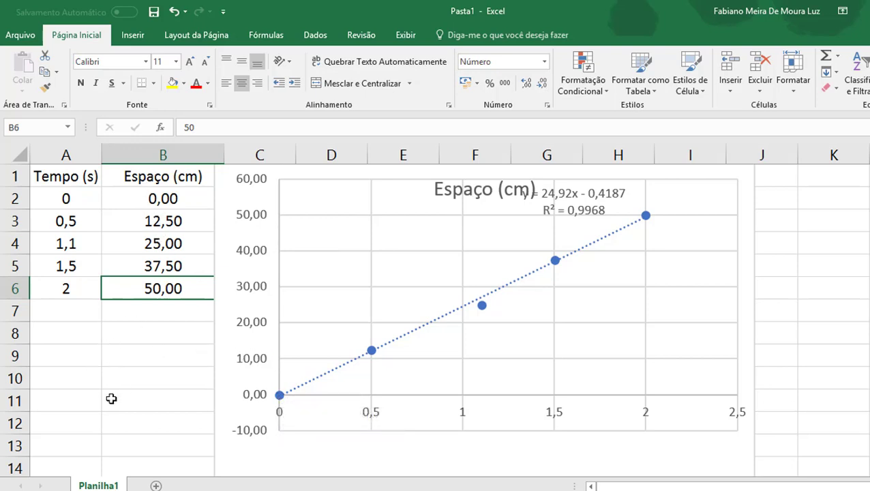
left_click(121, 353)
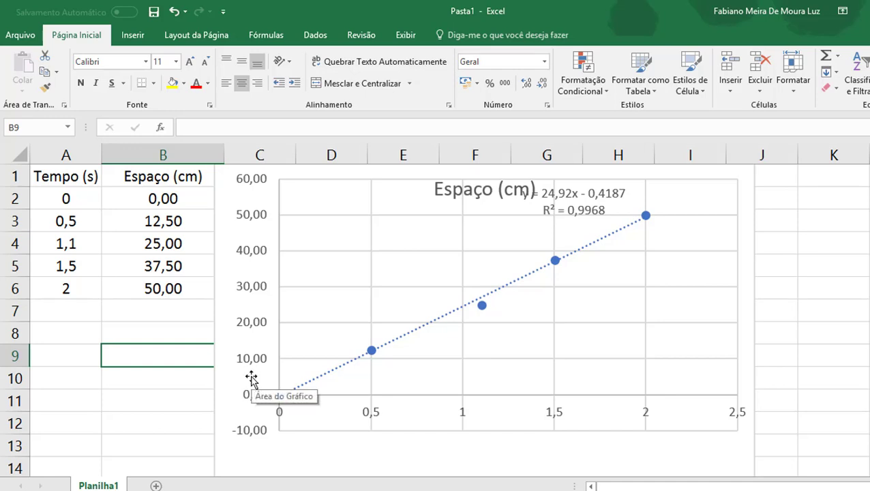
type("50")
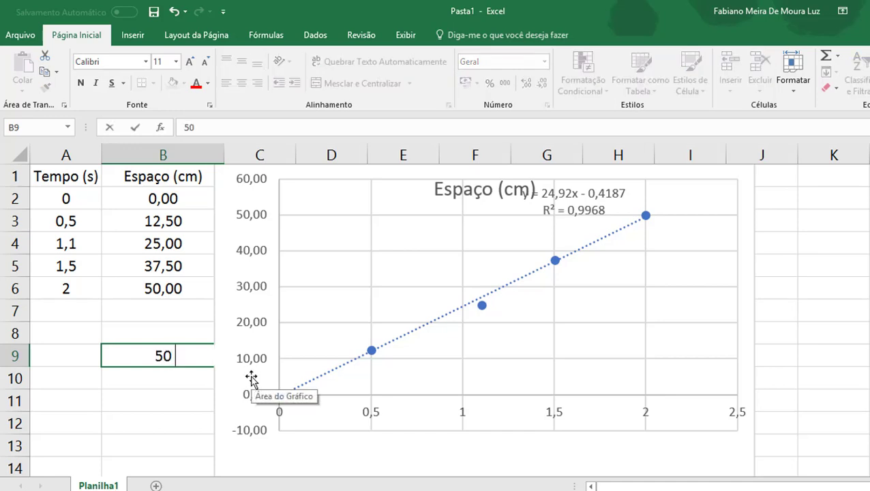
type(" cm")
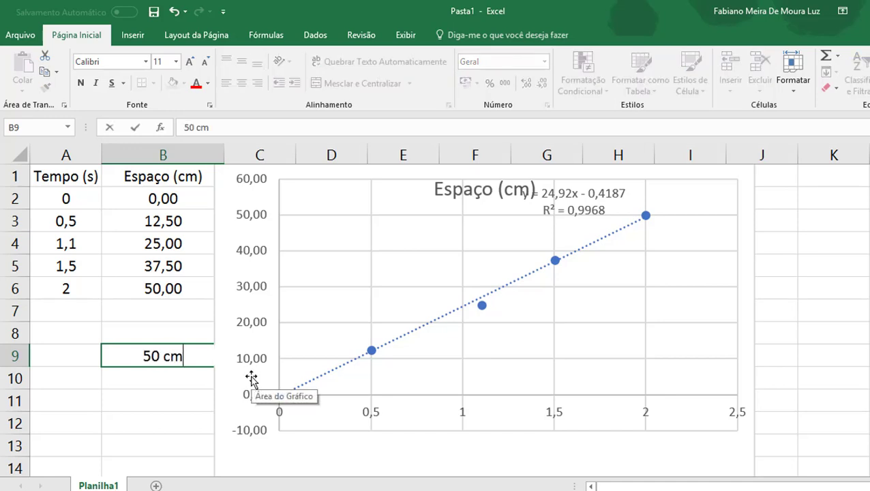
key("BackSpace")
key("BackSpace")
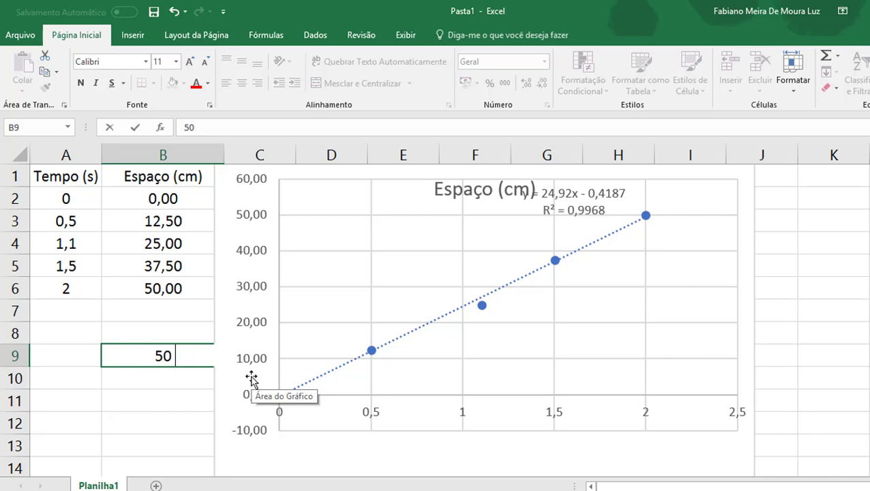
key("BackSpace")
key("BackSpace")
key("BackSpace")
Calculate =50/10 in cell B9 and clear the cell
type("=50")
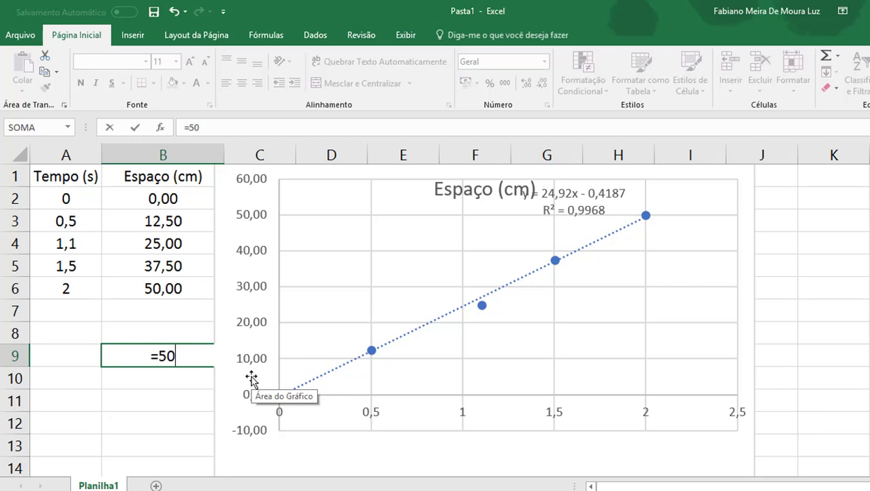
type("/")
type("10")
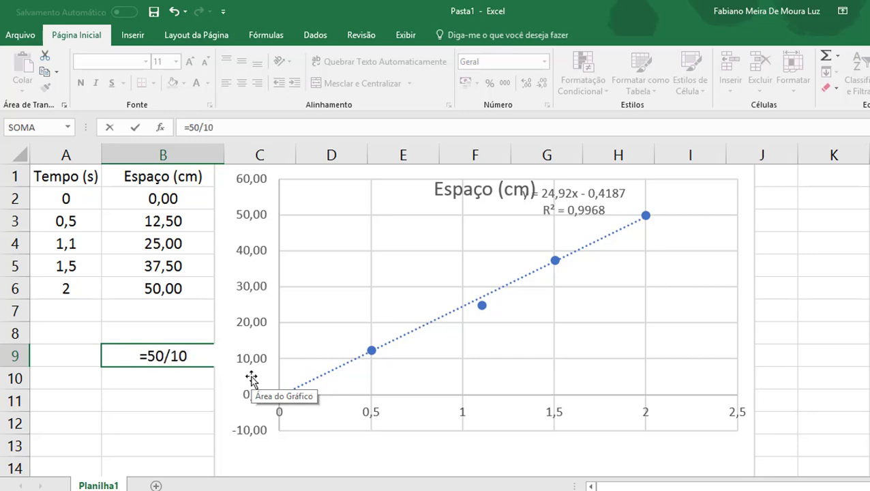
key("Return")
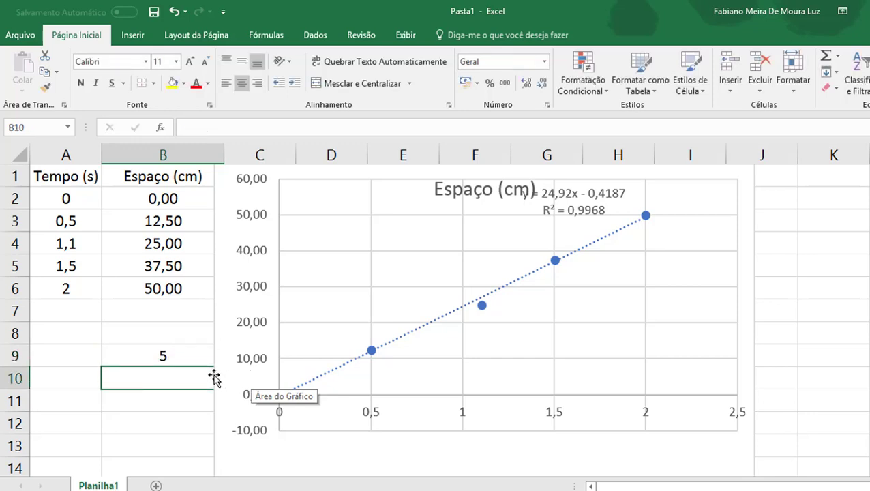
left_click(167, 357)
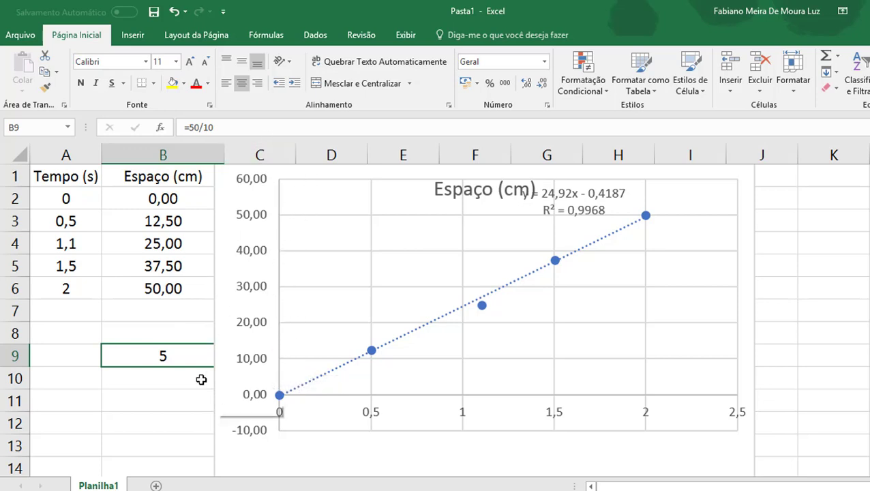
key("Delete")
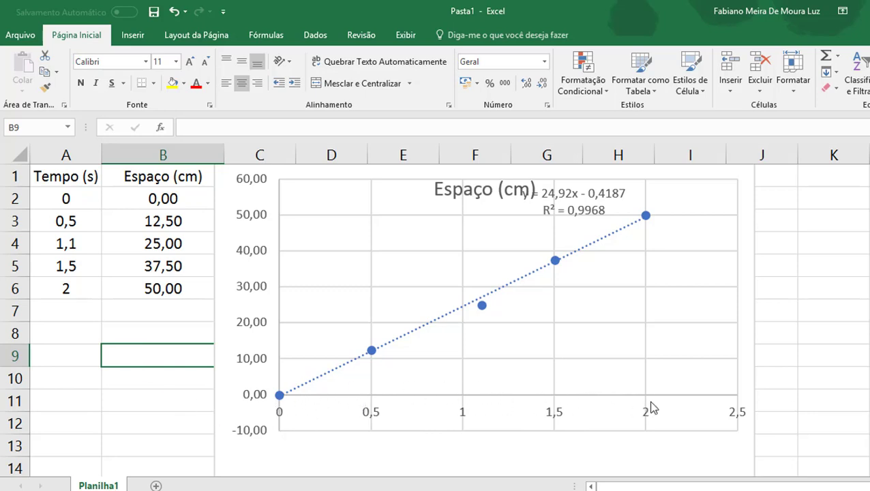
Calculate =2/8 in cell B9 and clear the cell
type("8")
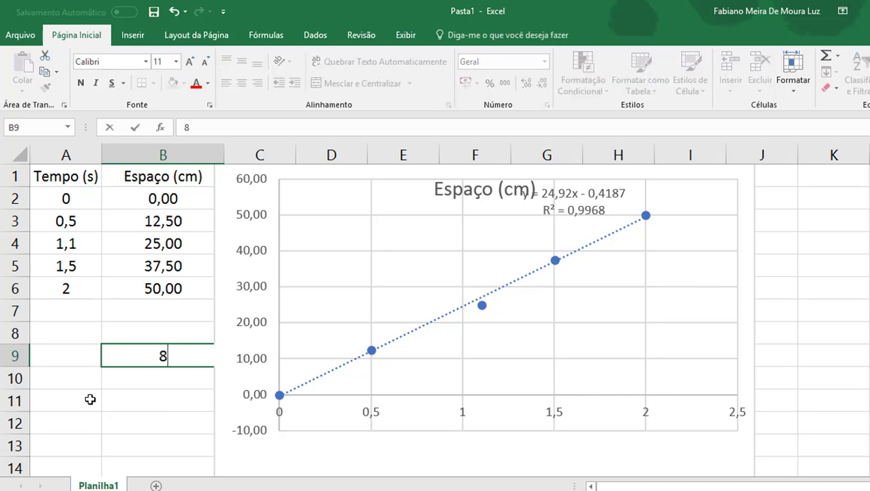
type("=8")
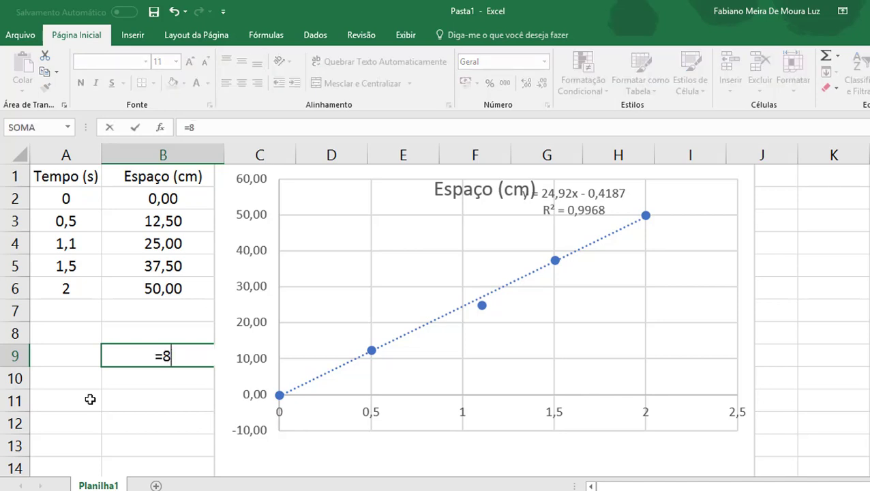
key("BackSpace")
type("2/8")
key("Return")
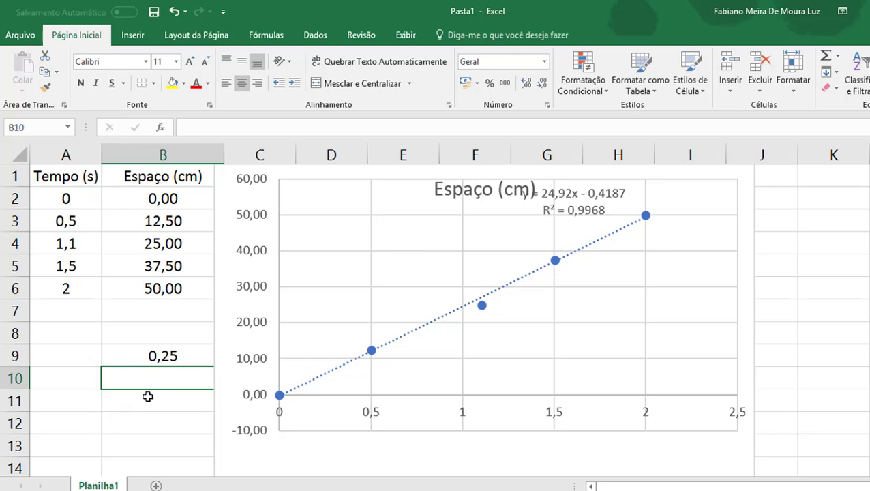
left_click(158, 355)
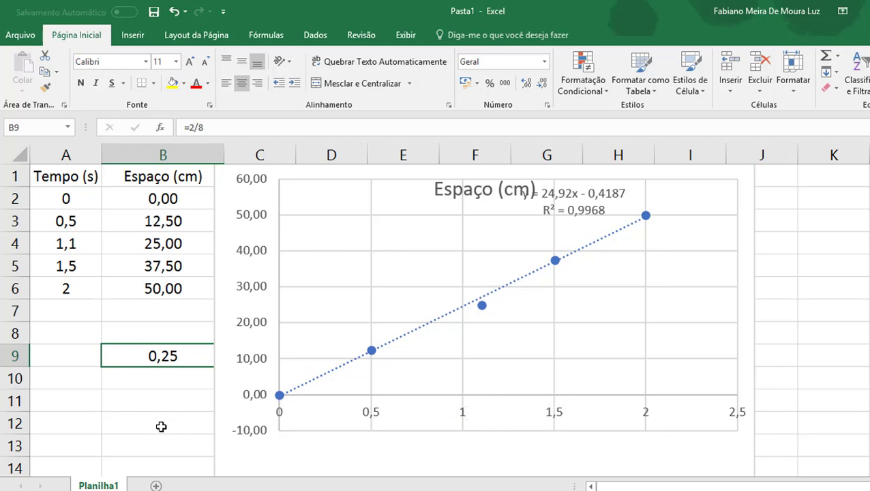
key("Delete")
Review the t(s) values in B2:B6 and the S(cm) values in C2:C6 on the Planilha2 sheet
left_click(300, 184)
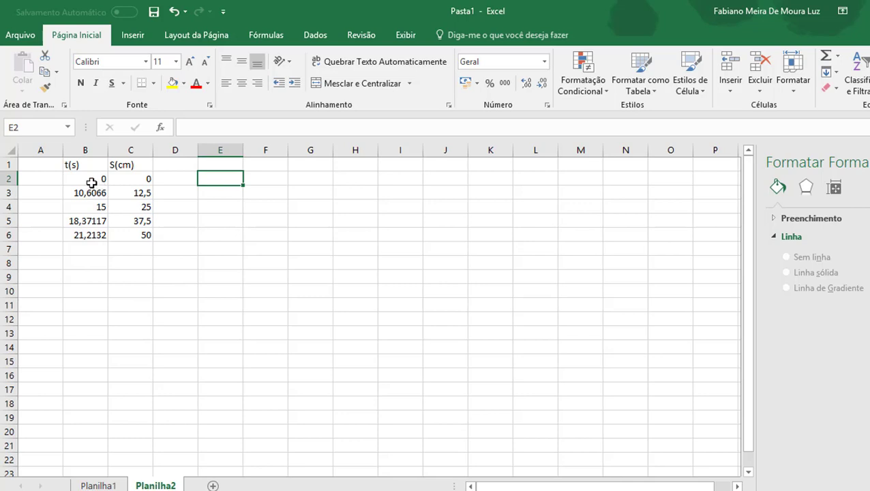
left_click_drag(92, 183, 101, 232)
left_click_drag(140, 179, 147, 240)
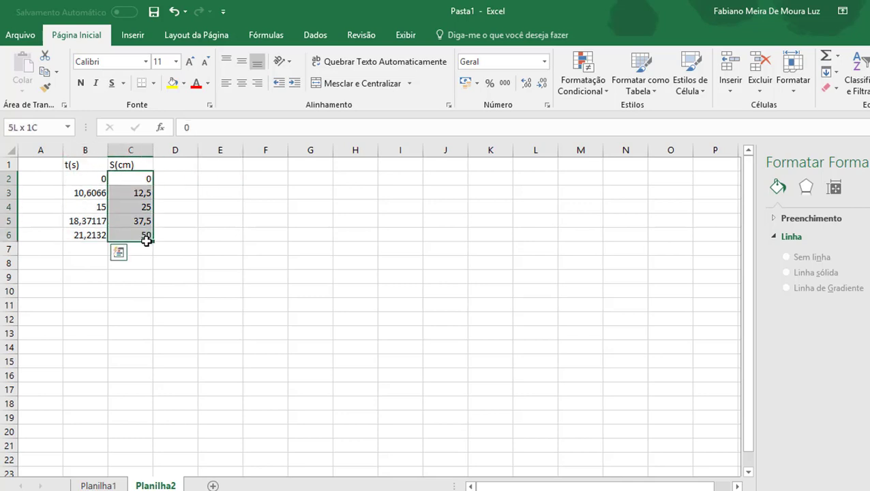
left_click(298, 259)
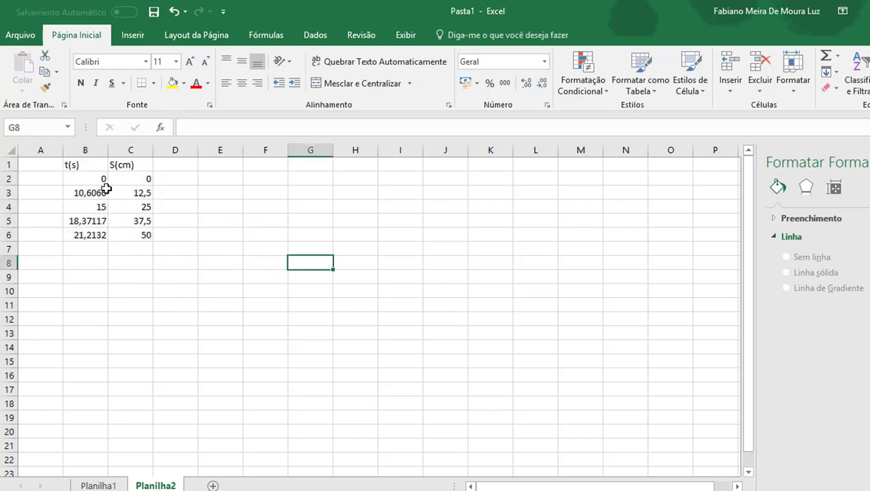
Insert a markers-only scatter chart from the t(s) and S(cm) data in B1:C6
left_click_drag(78, 167, 147, 236)
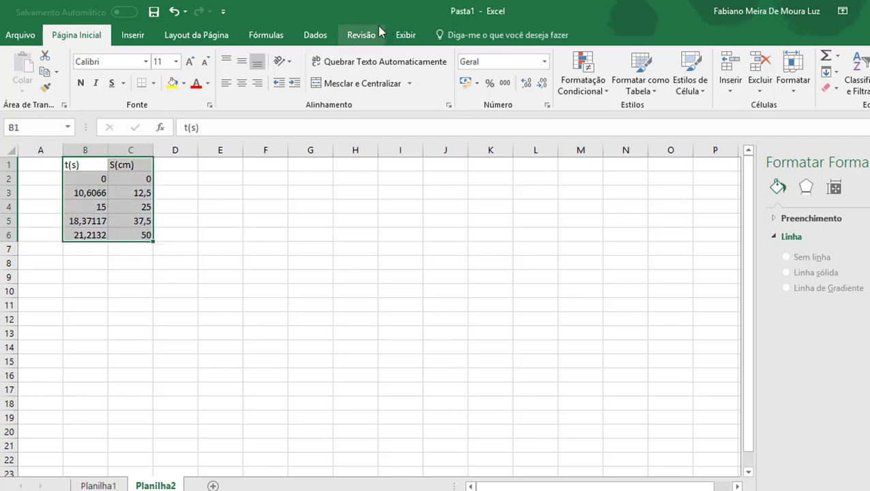
left_click(143, 37)
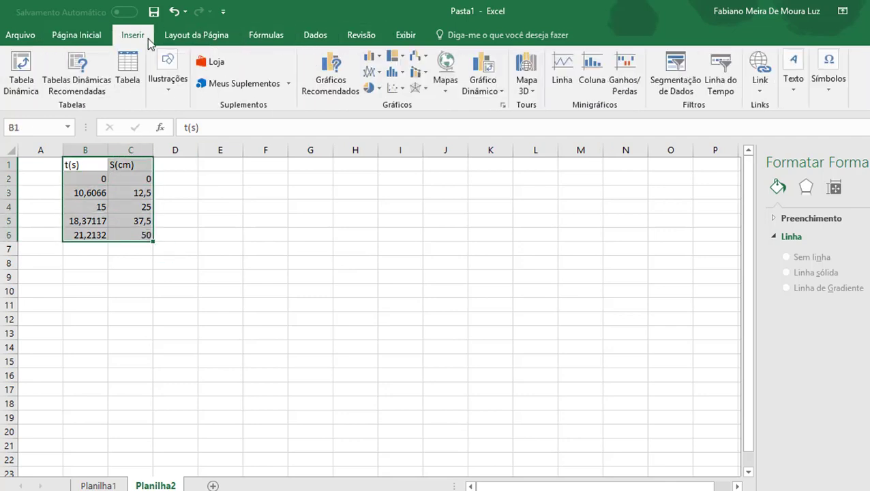
left_click(395, 88)
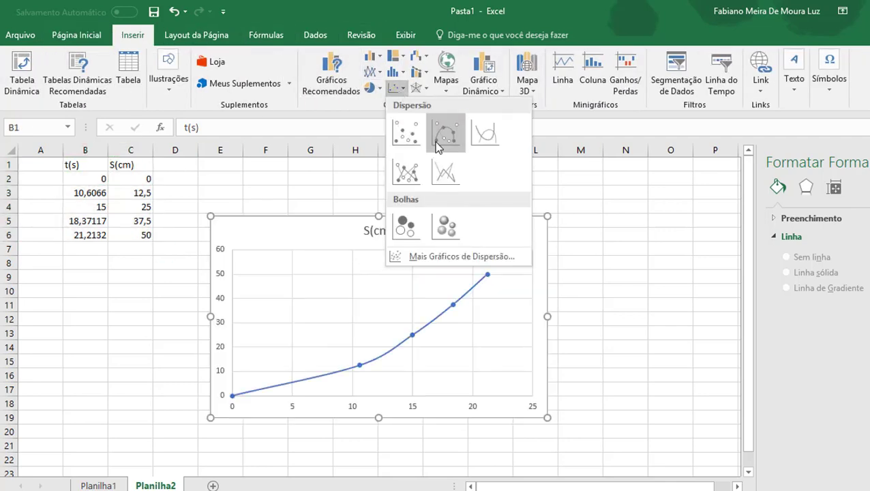
left_click(404, 133)
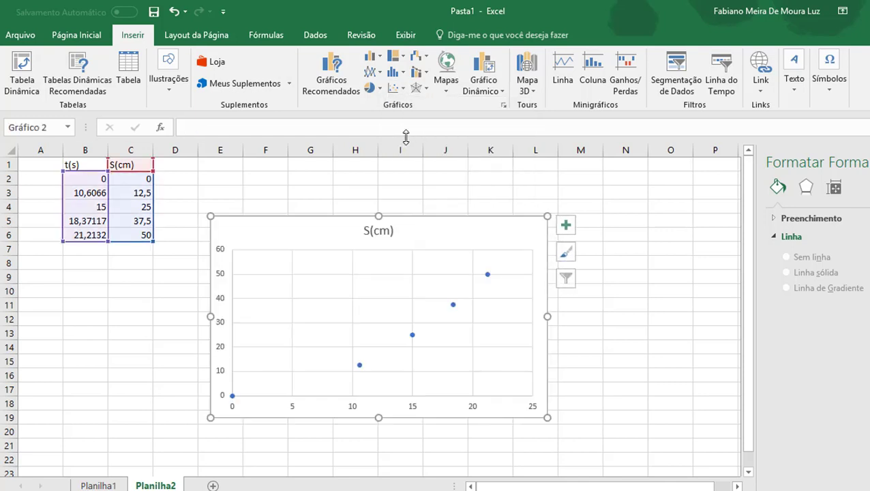
Add a polynomial trendline to the S(cm) series and display its equation on the chart
left_click(488, 274)
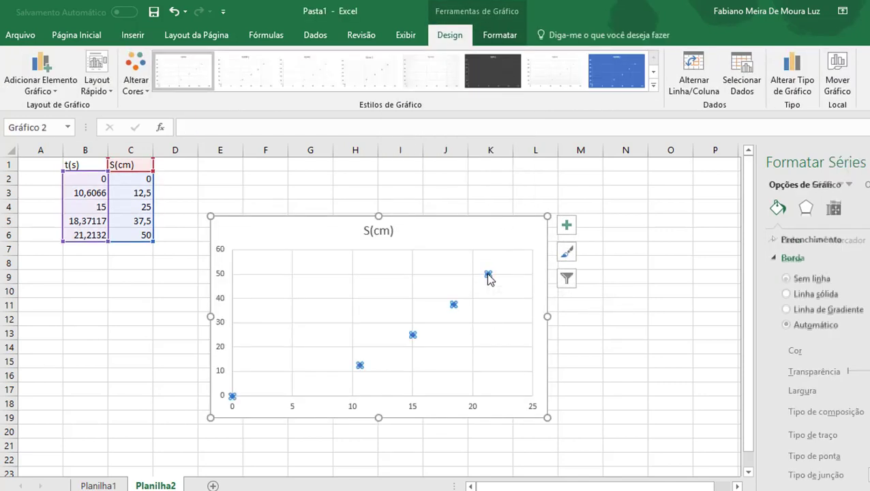
right_click(488, 274)
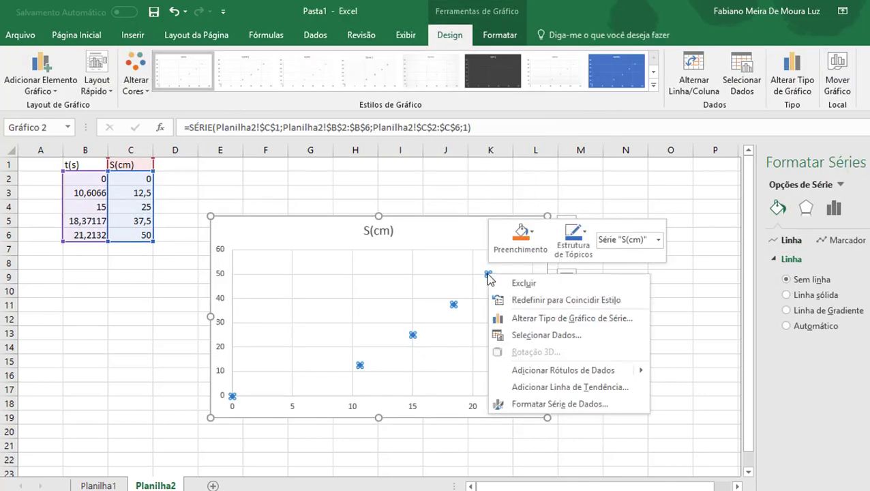
left_click(576, 387)
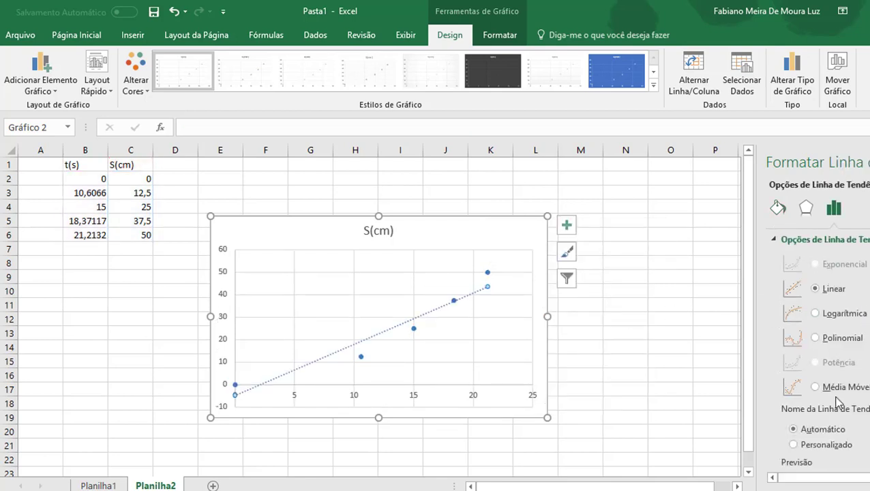
left_click(815, 337)
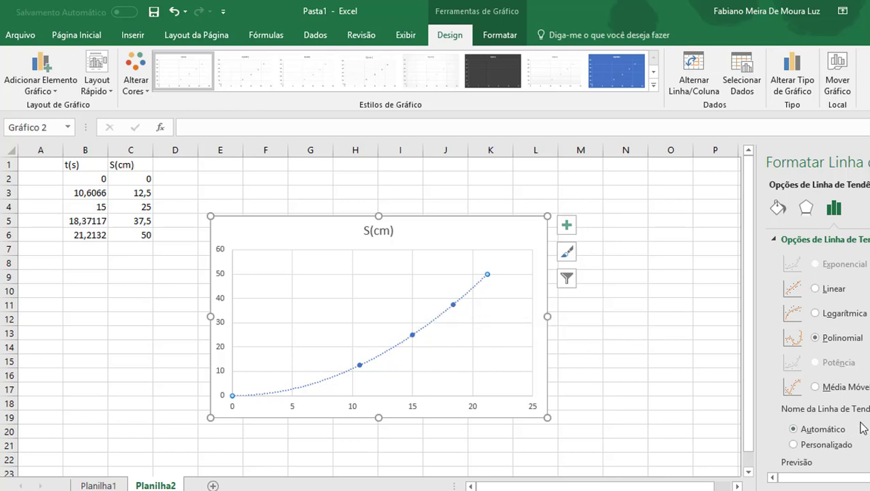
scroll(863, 426, "down", 2)
scroll(857, 447, "down", 1)
left_click(826, 443)
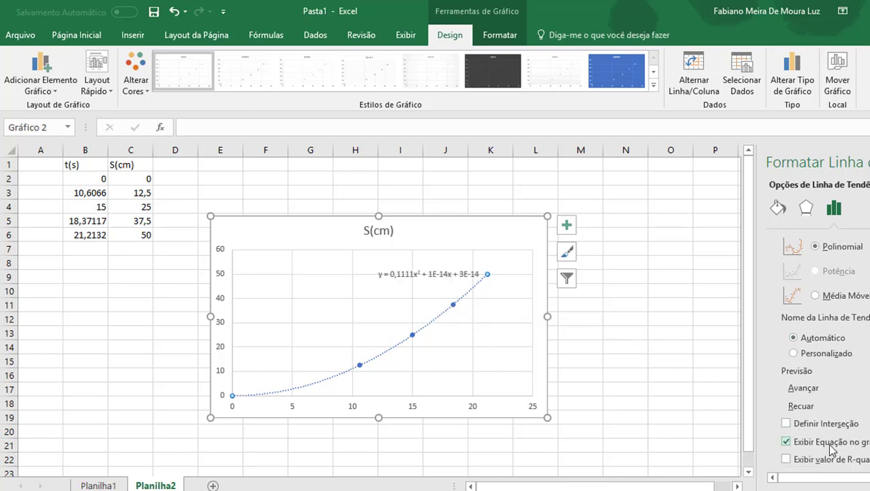
Move the equation label above the plot area beside the title, shift the chart up and right on the sheet, and deselect it
left_click_drag(399, 274, 440, 236)
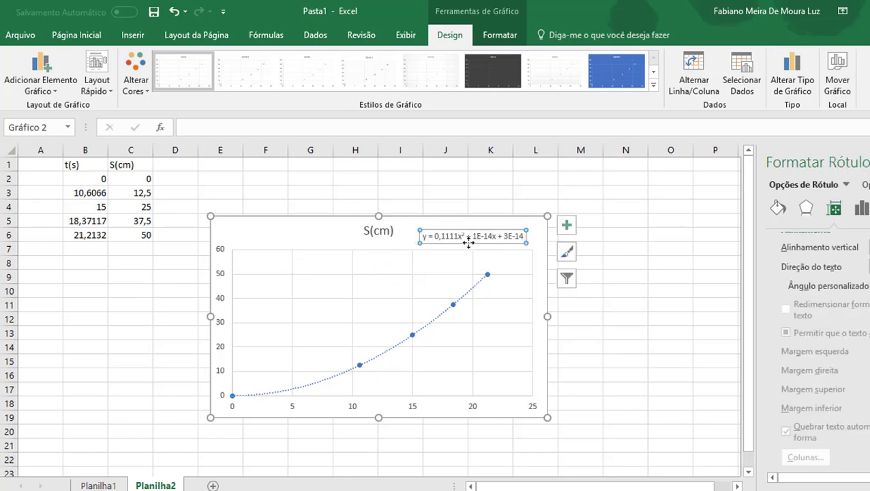
left_click_drag(494, 406, 570, 344)
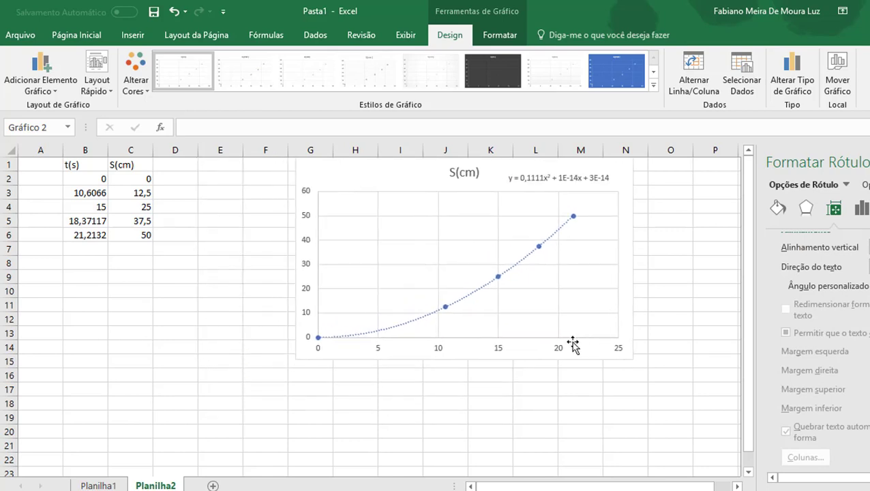
left_click(676, 418)
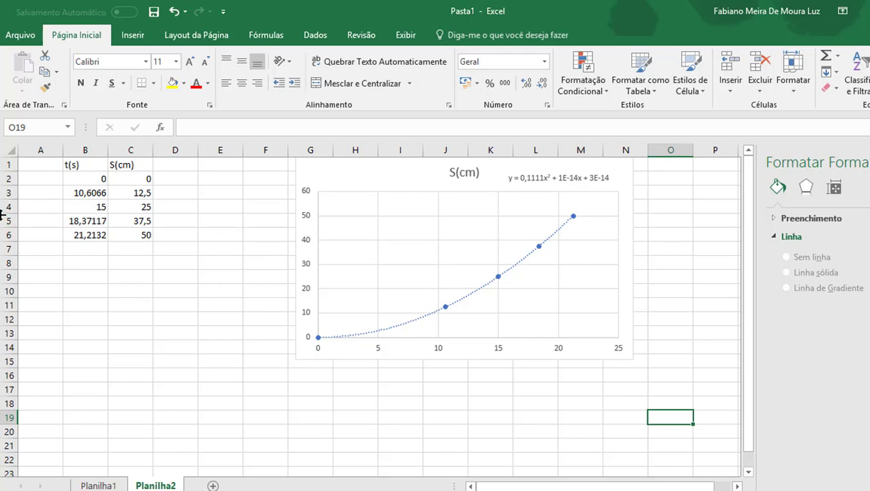
Format the t(s) values in B2:B6 with one decimal place
left_click_drag(84, 178, 88, 235)
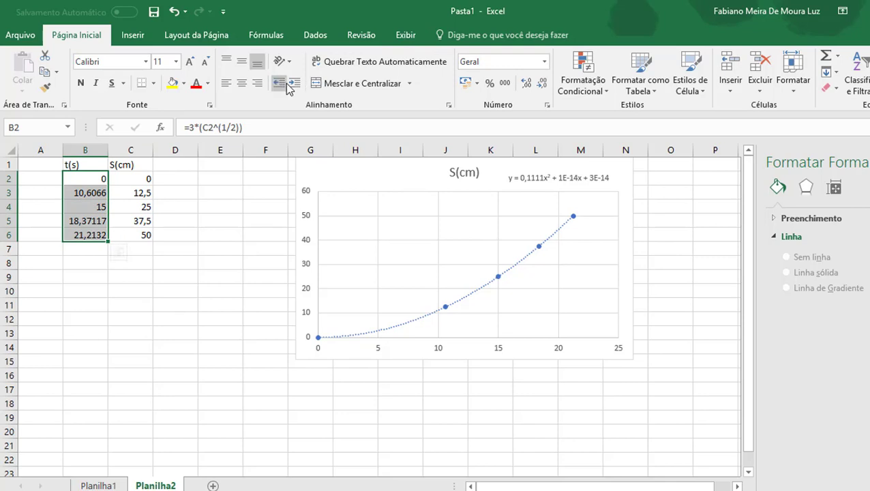
left_click(526, 84)
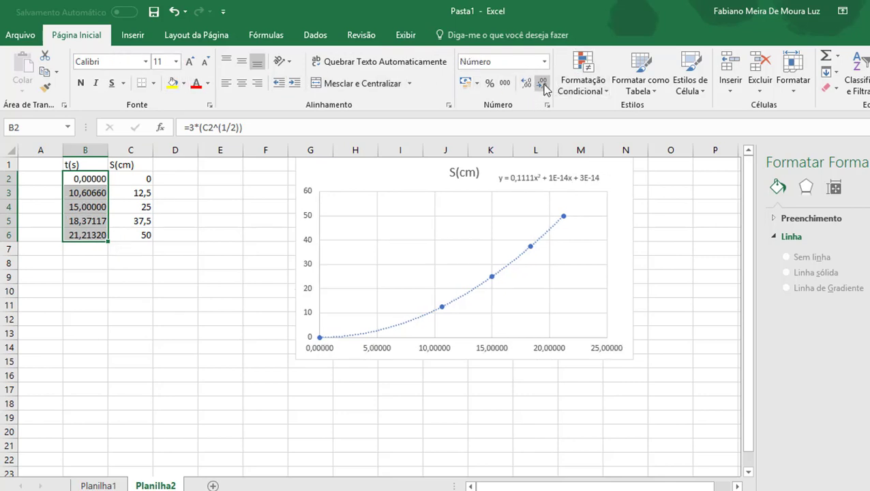
left_click(541, 83)
left_click(542, 84)
left_click(541, 83)
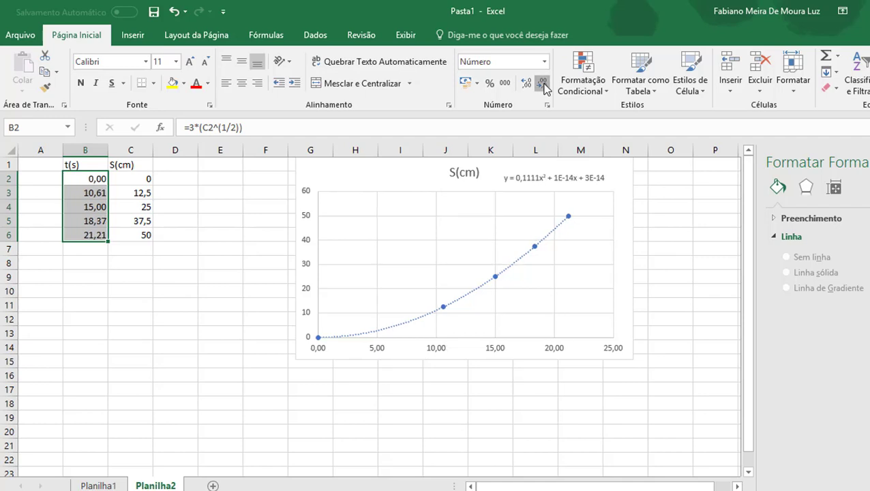
left_click(541, 83)
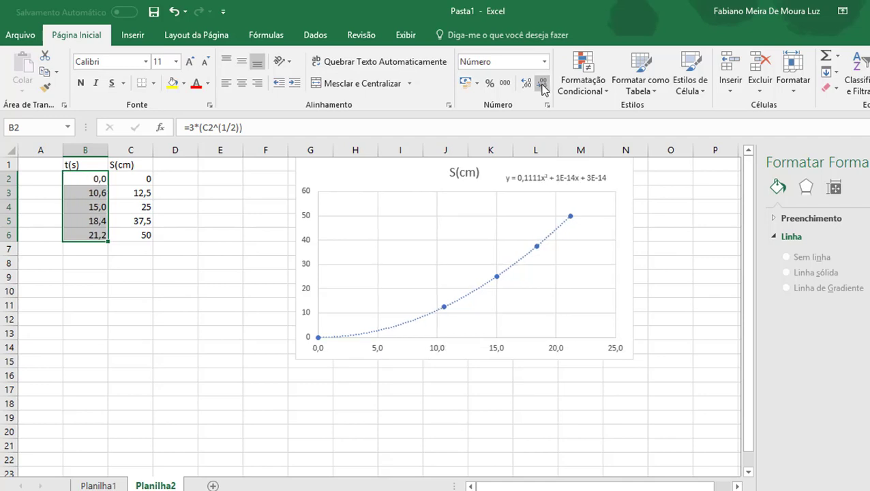
left_click(174, 317)
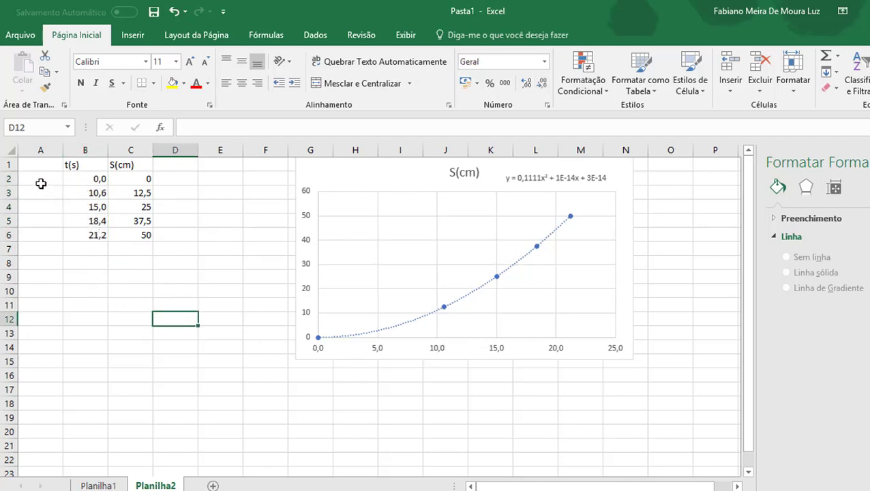
Move the t(s) column from B1:B6 to A1:A6, leaving column B empty beside the S(cm) data
left_click_drag(88, 163, 94, 234)
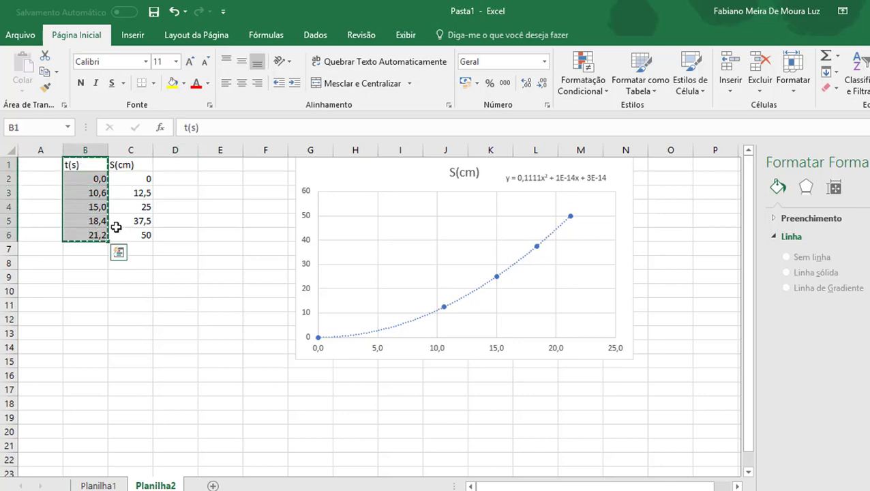
key("ctrl+c")
left_click(44, 168)
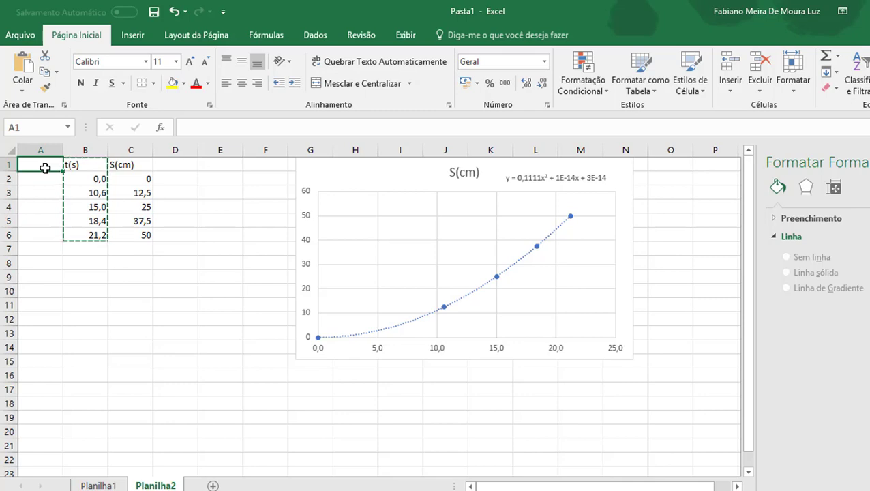
key("ctrl+c")
key("ctrl+v")
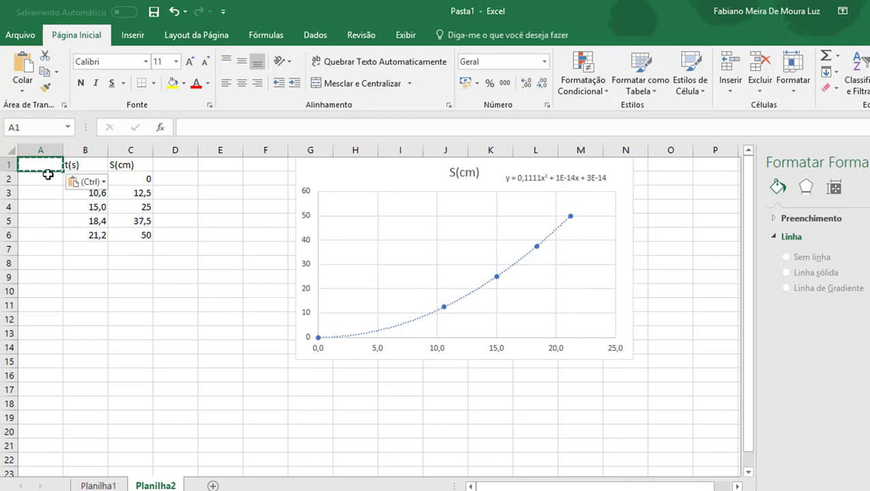
left_click_drag(77, 167, 37, 171)
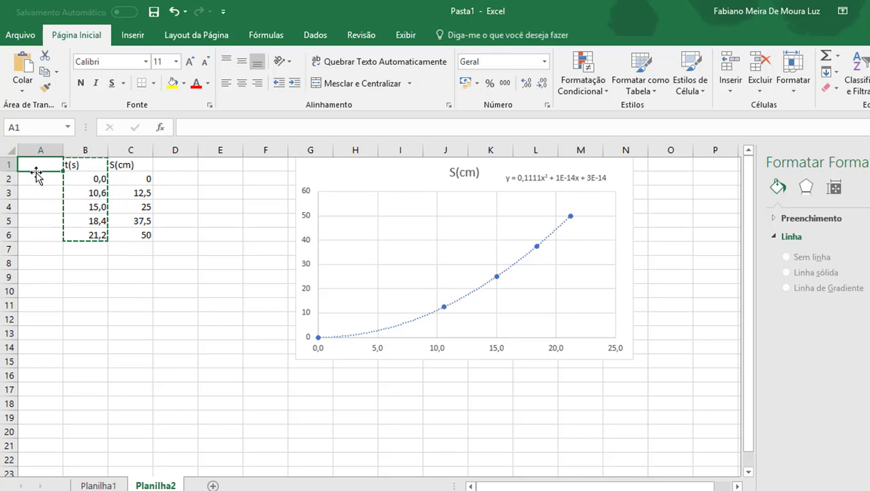
left_click(119, 280)
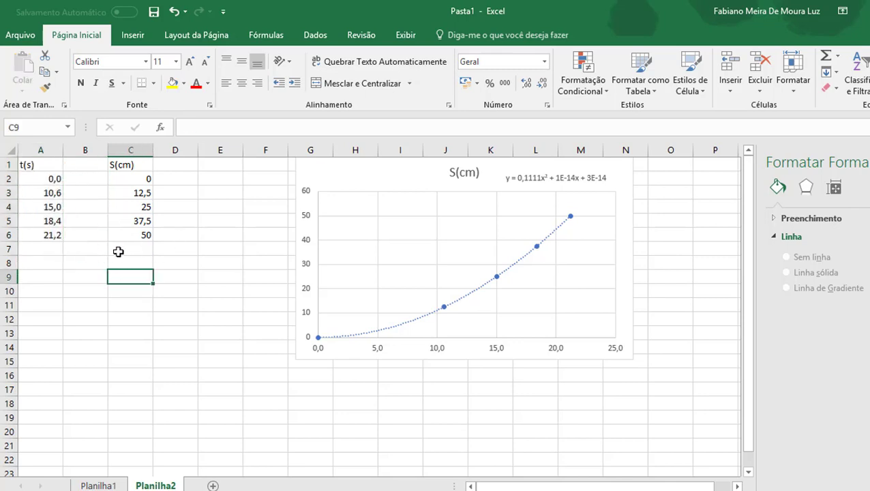
Enter the header t^2 in cell B1
left_click(78, 165)
type("t")
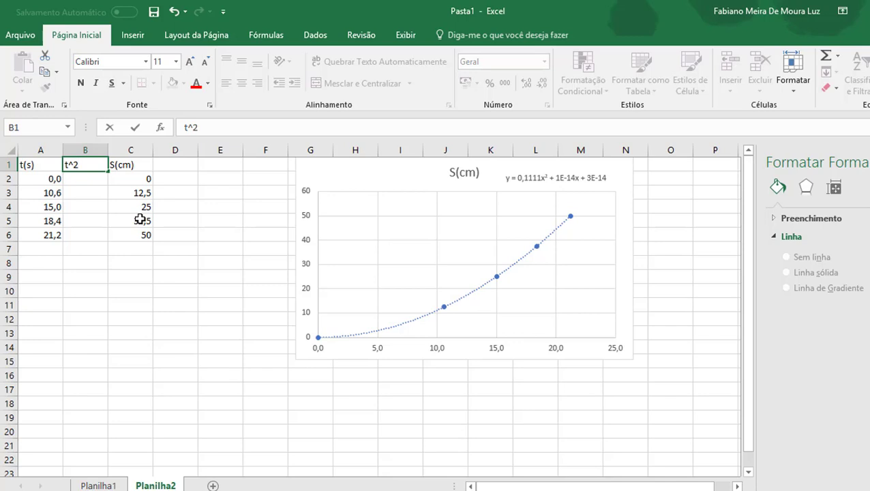
type("^2")
key("Return")
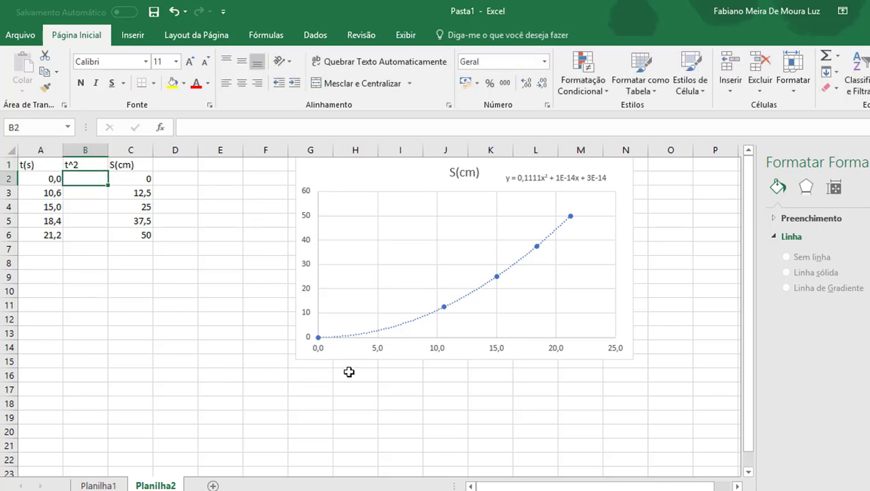
Enter the formula =A2^2 in B2 and fill it down to B6 to square the time values
type("=")
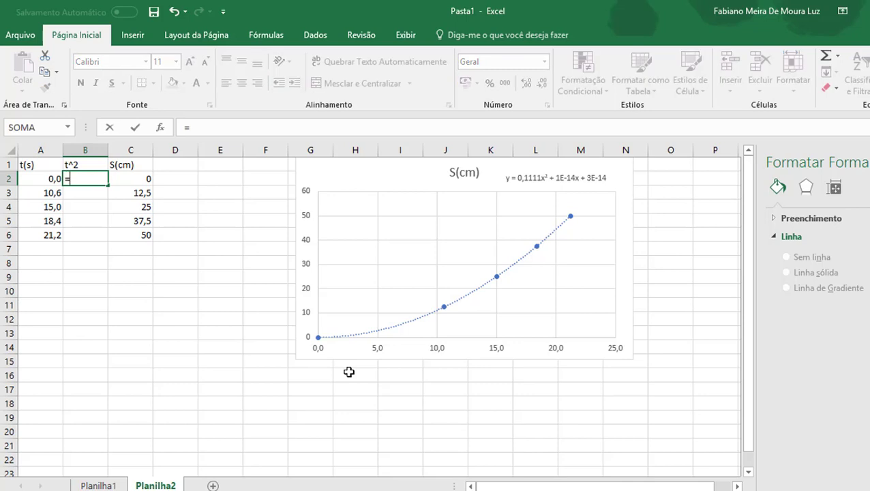
left_click(50, 178)
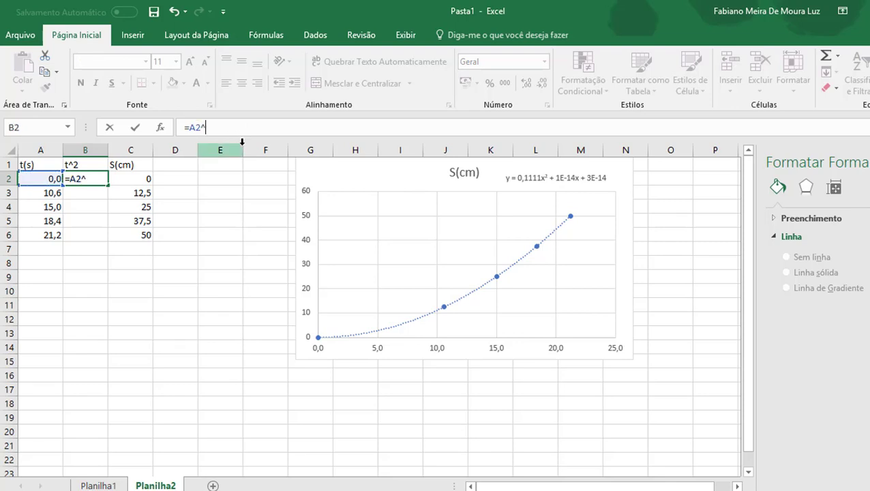
key("Return")
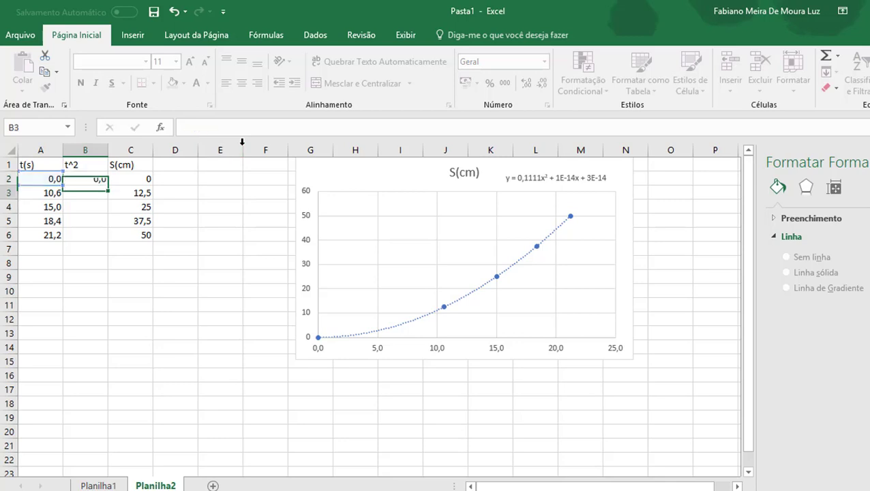
left_click(89, 181)
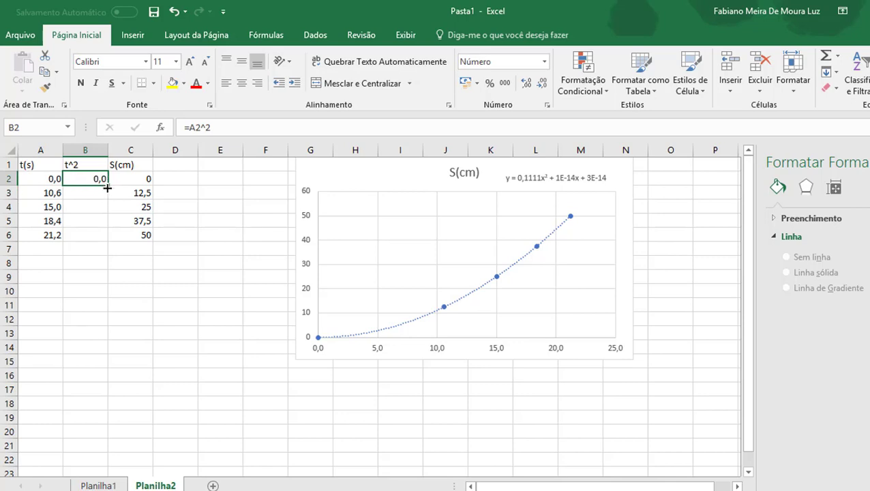
left_click_drag(107, 187, 106, 240)
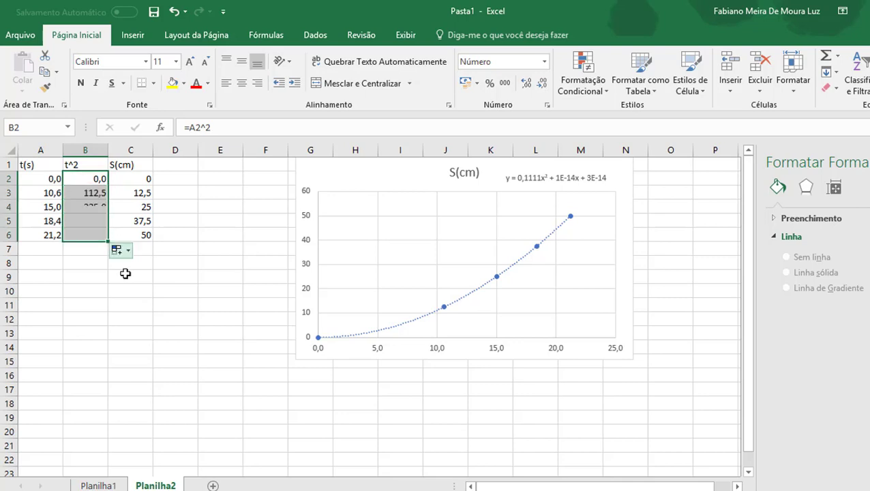
left_click(144, 330)
left_click_drag(95, 181, 102, 237)
left_click(157, 303)
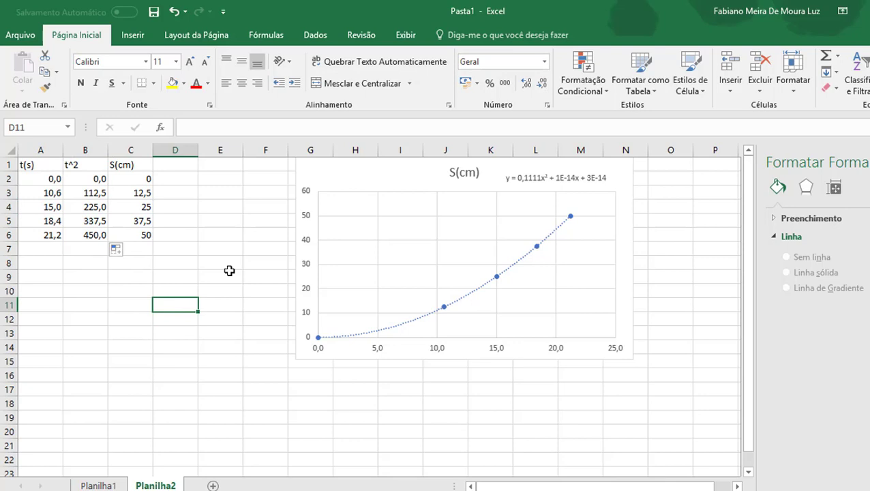
Shift the polynomial S(cm) chart further right on the sheet to free space beside the data
left_click(380, 243)
left_click_drag(421, 184, 482, 175)
left_click(179, 213)
Insert a markers-only scatter chart from the t^2 and S(cm) data in B1:C6 and shift it slightly up and left
left_click(91, 168)
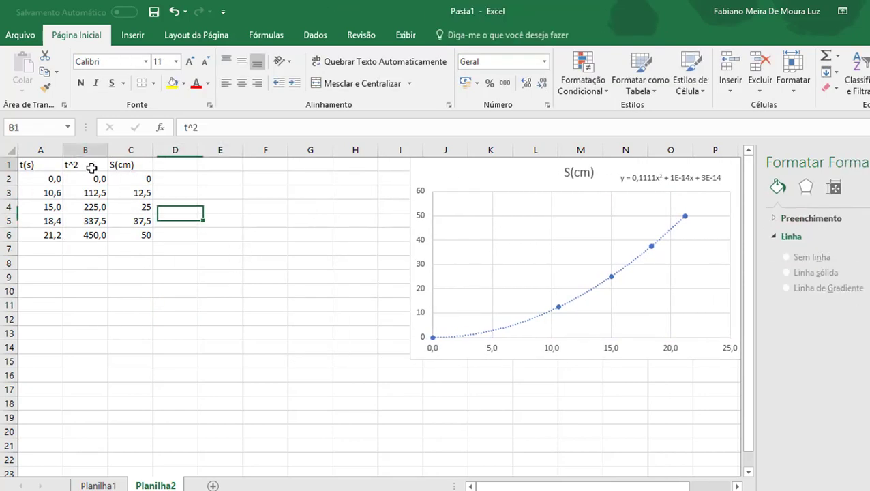
mouse_move(90, 168)
left_mouse_down()
mouse_move(165, 227)
mouse_move(137, 232)
left_mouse_up()
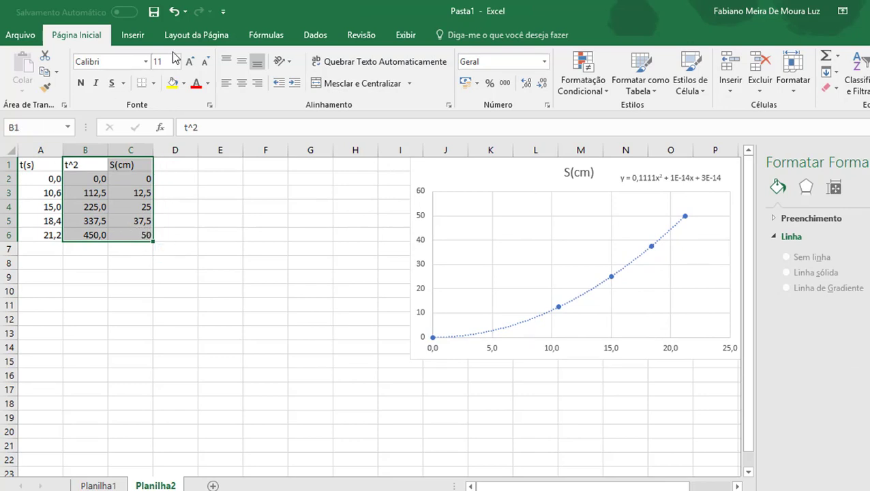
left_click(124, 38)
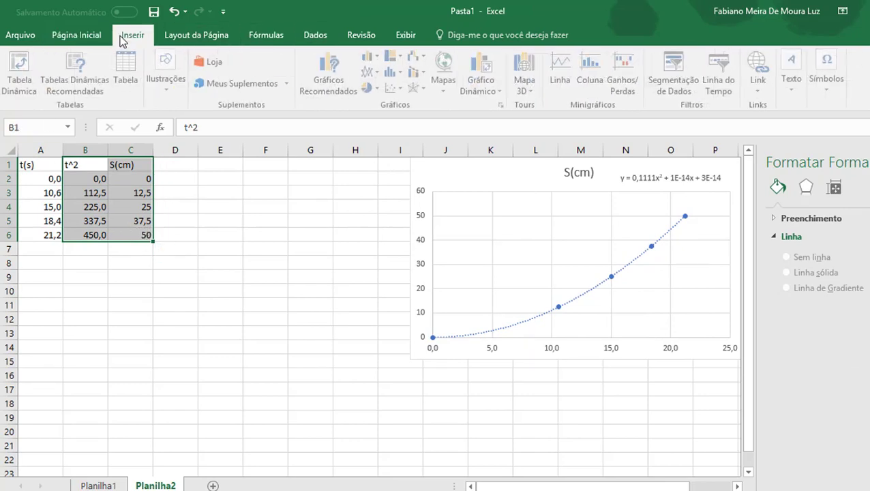
left_click(395, 87)
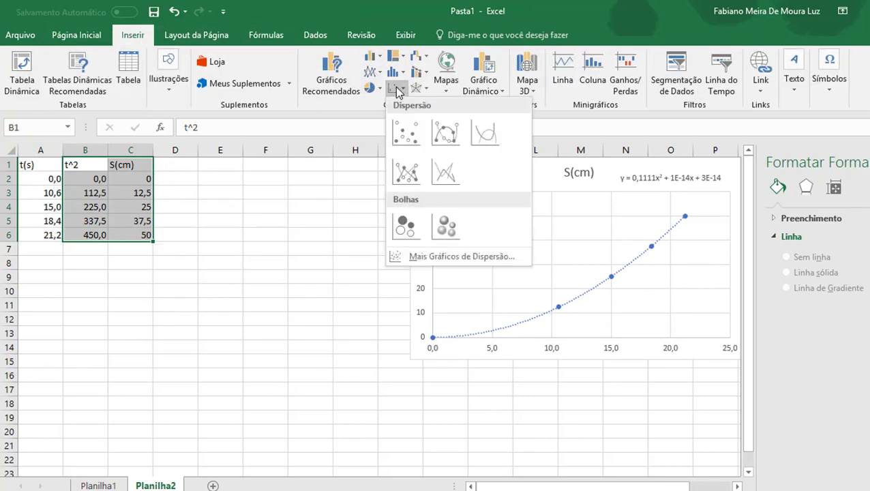
left_click(407, 133)
left_click(429, 299)
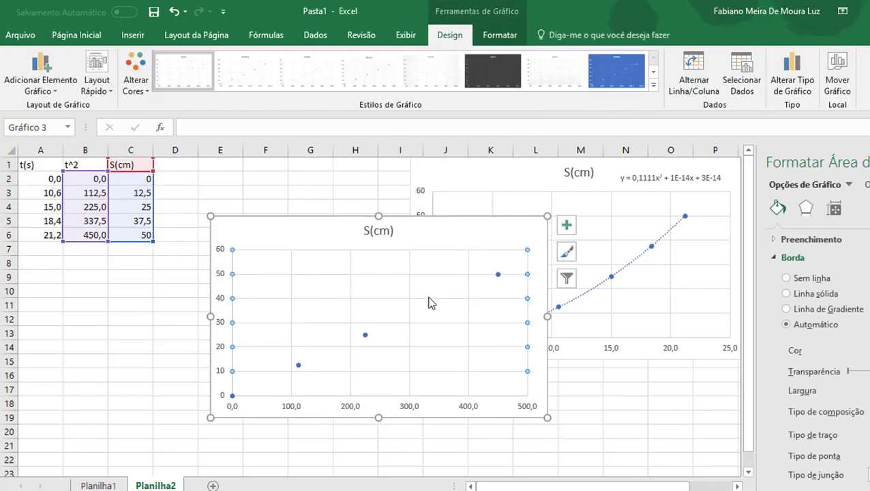
left_click_drag(429, 232, 397, 213)
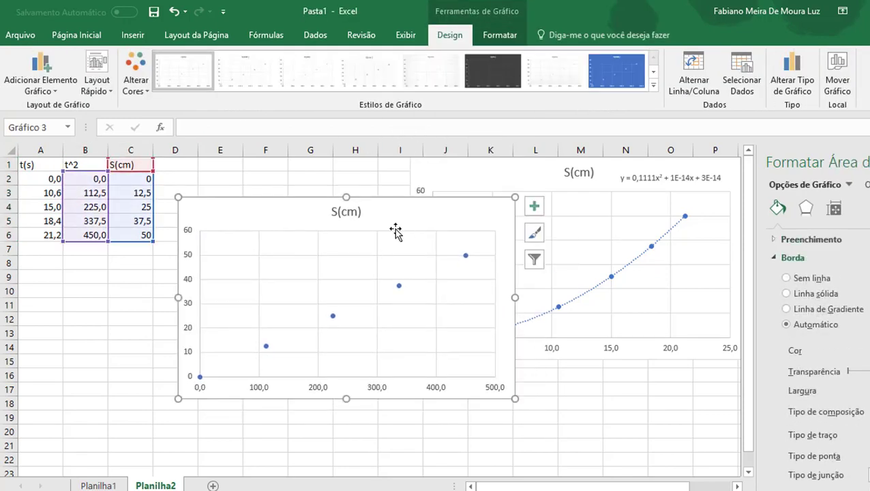
Add a linear trendline to the S(cm) series in the t^2 chart
left_click(400, 287)
right_click(399, 286)
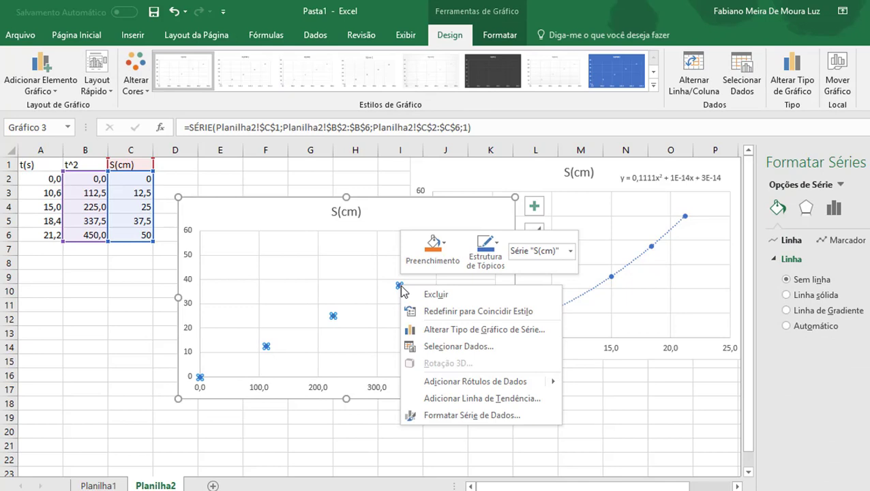
left_click(507, 399)
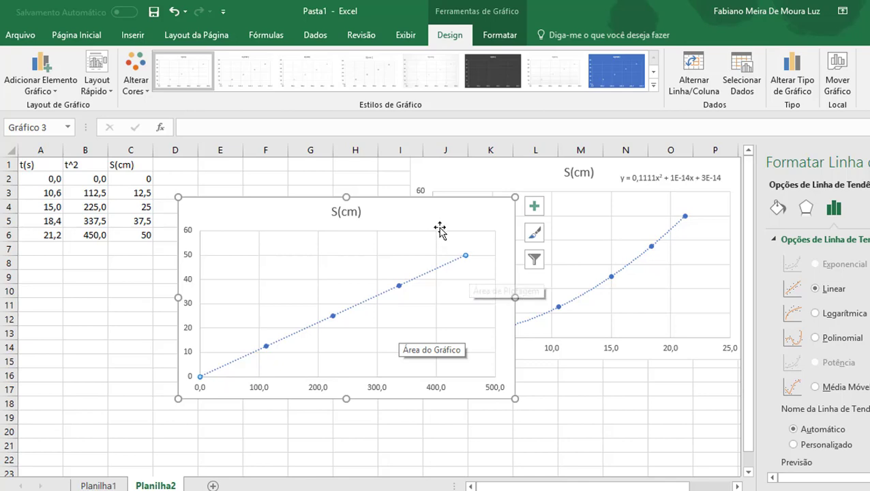
Arrange the two charts side by side below the data, with the linear chart left of the polynomial one
left_click_drag(439, 220, 284, 274)
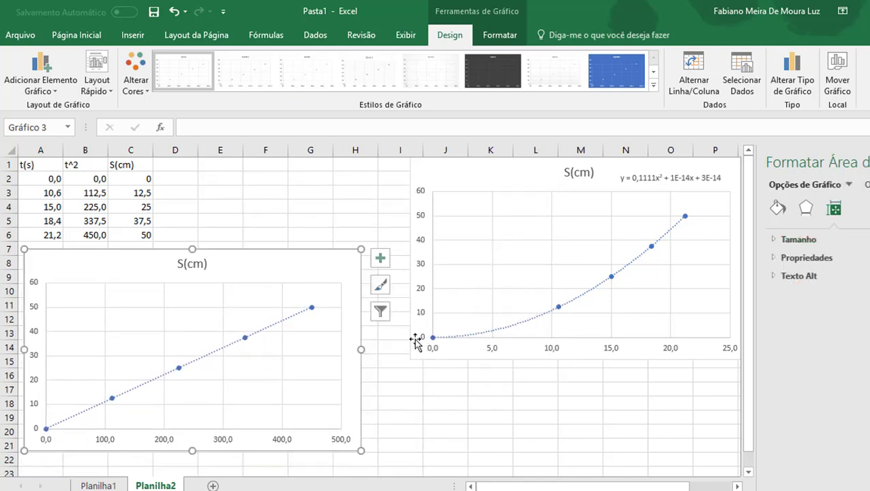
left_click_drag(460, 197, 424, 261)
Apply the solid blue chart style to the linear chart and the dark gradient style to the polynomial chart
left_click(327, 261)
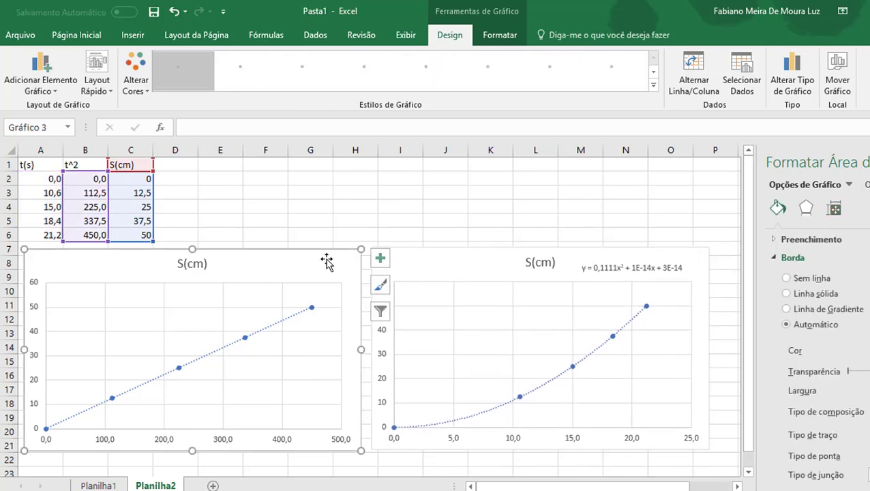
left_click(616, 84)
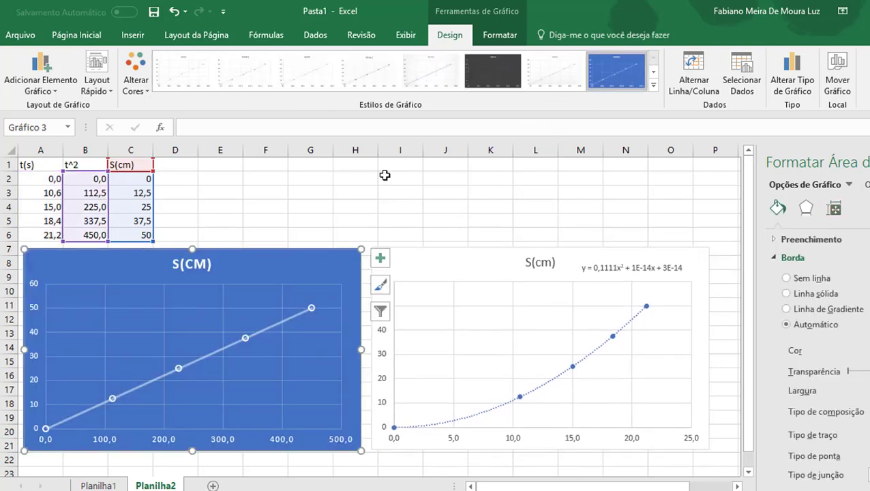
left_click(533, 260)
left_click(516, 247)
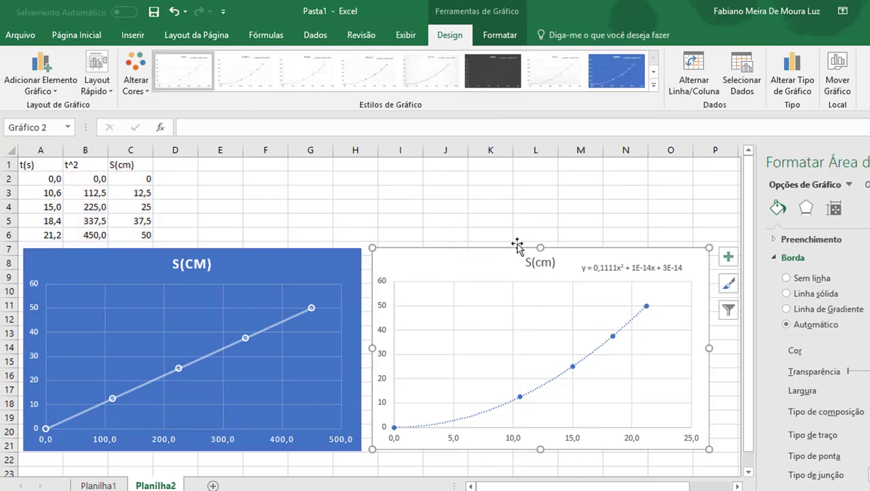
left_click(653, 87)
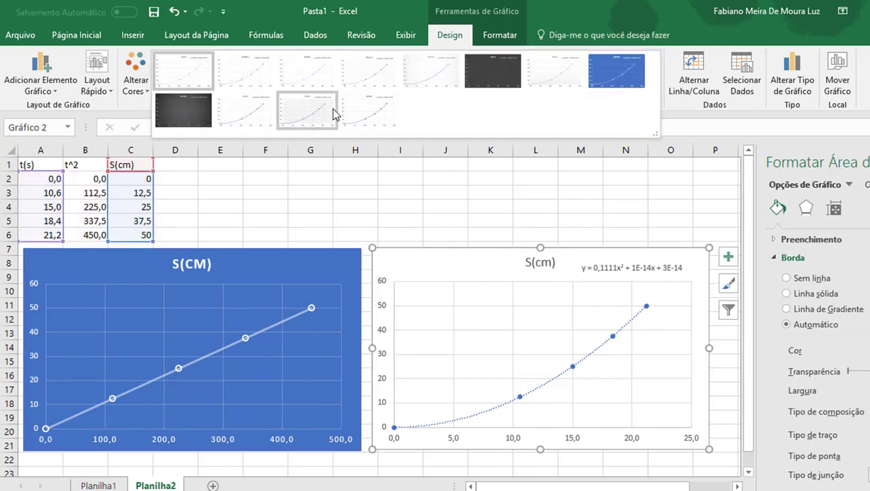
left_click(200, 117)
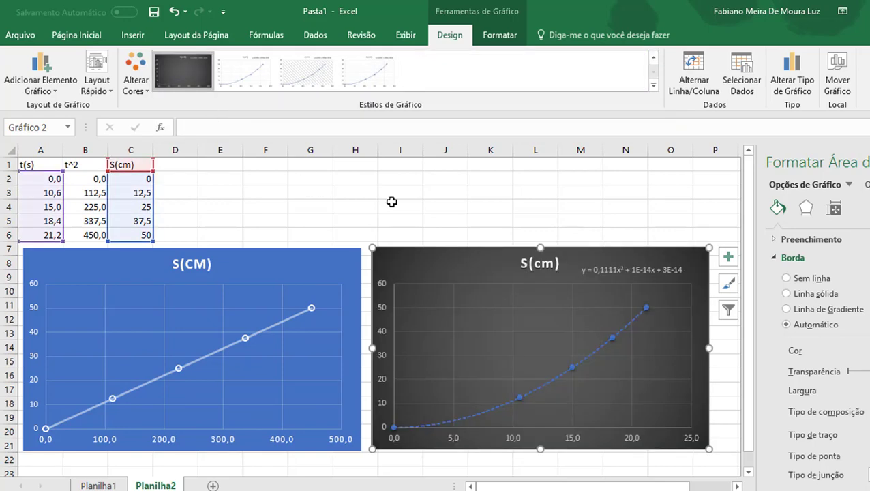
left_click(467, 222)
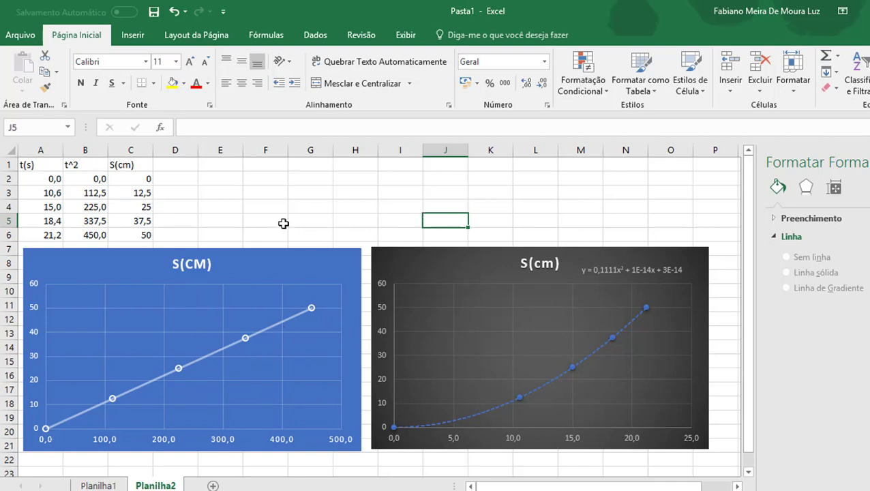
left_click(253, 182)
type("=")
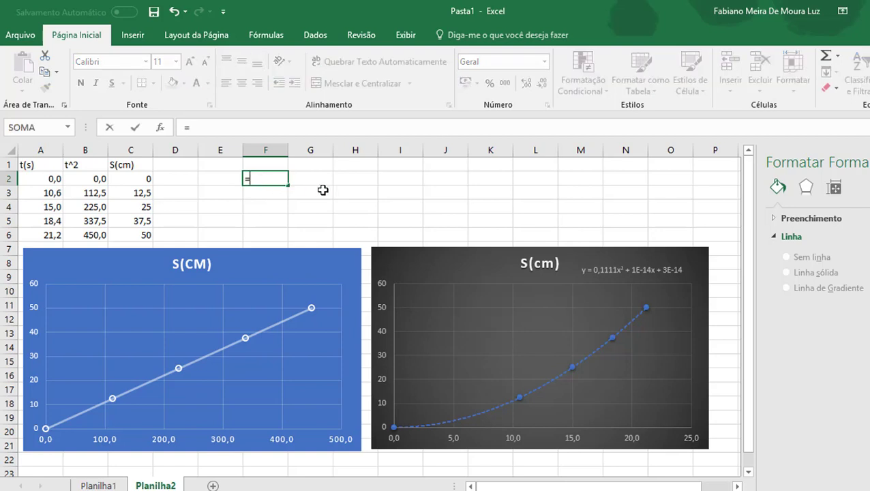
key("Escape")
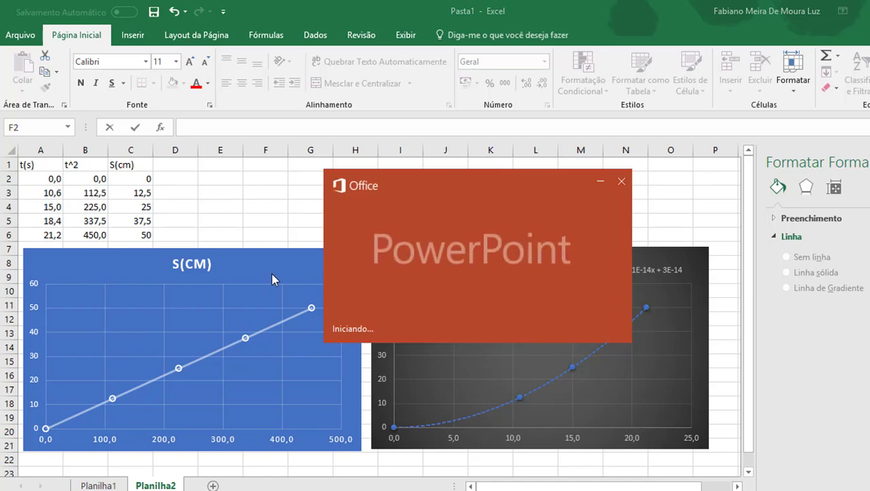
Switch to PowerPoint and create a blank presentation
left_click(227, 276)
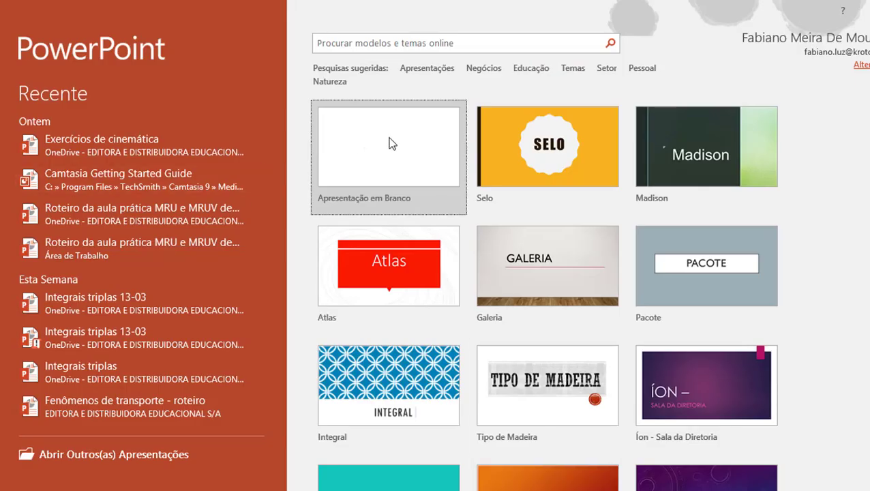
left_click(390, 144)
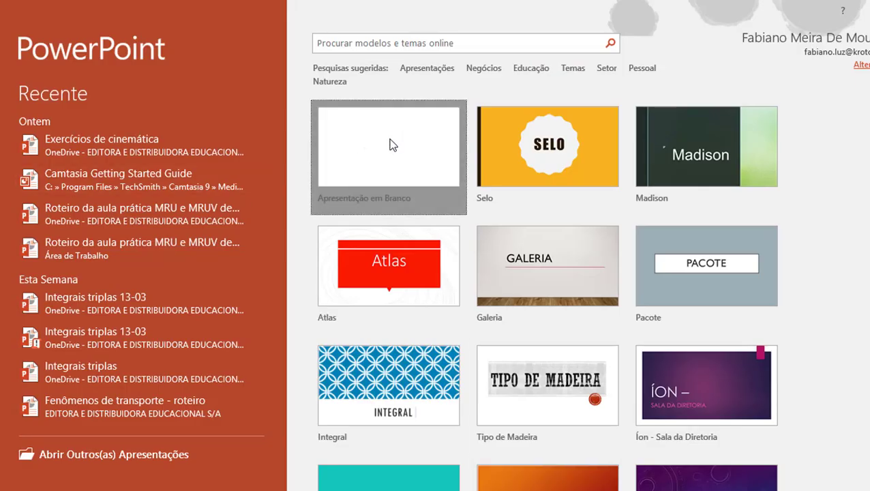